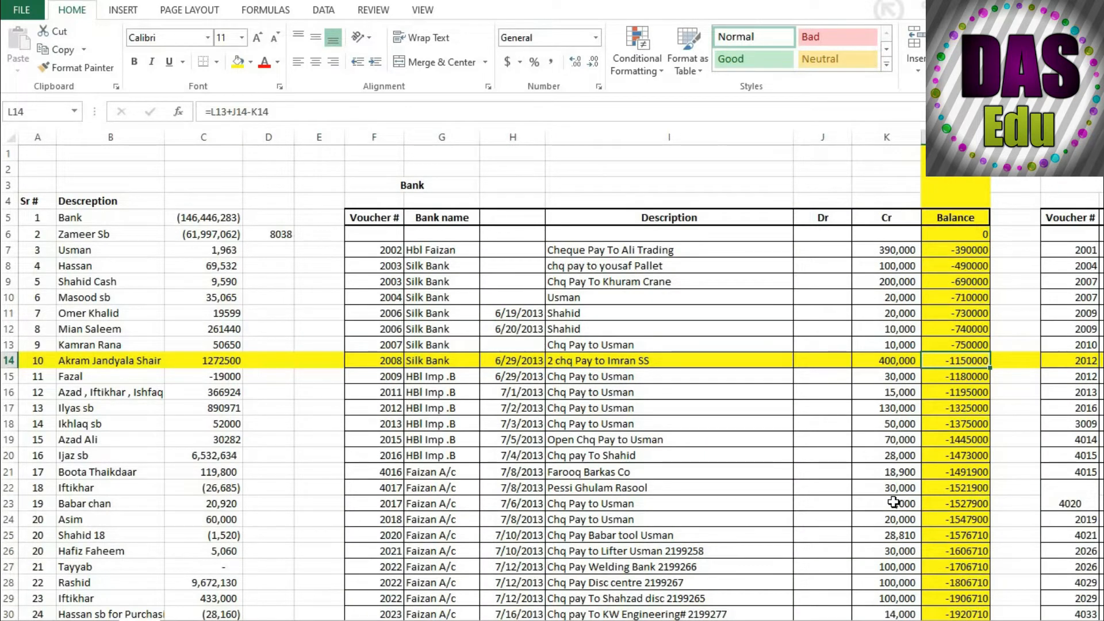
Select cells K23, L10 and N18 in the bank ledger, and J32 and I35 on the next sheet, to examine the row-and-column highlighting.
left_click(893, 502)
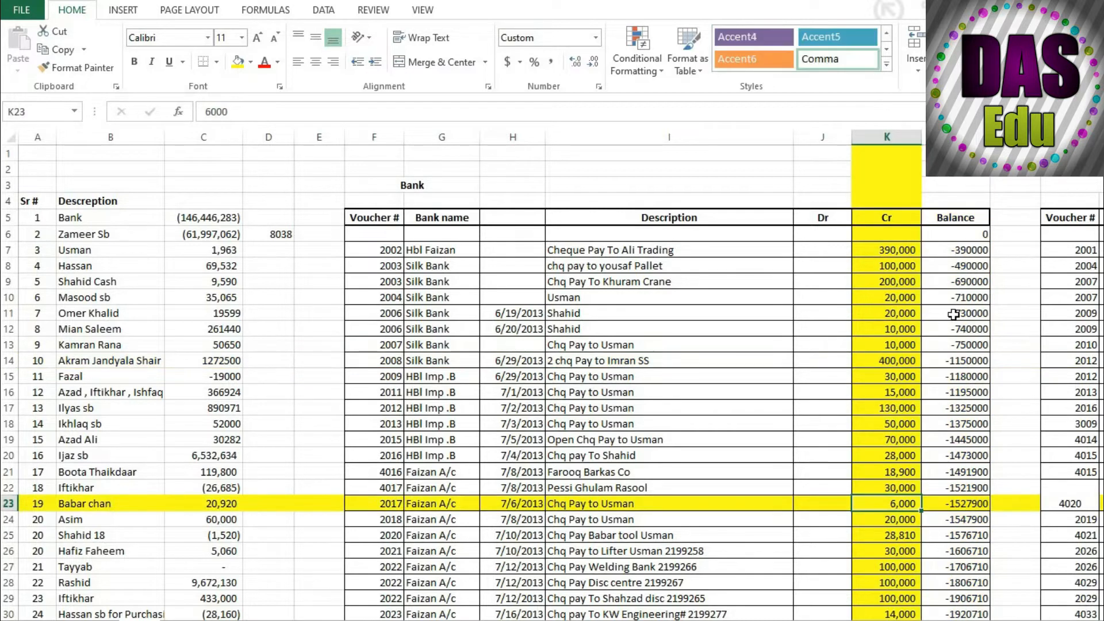
left_click(958, 297)
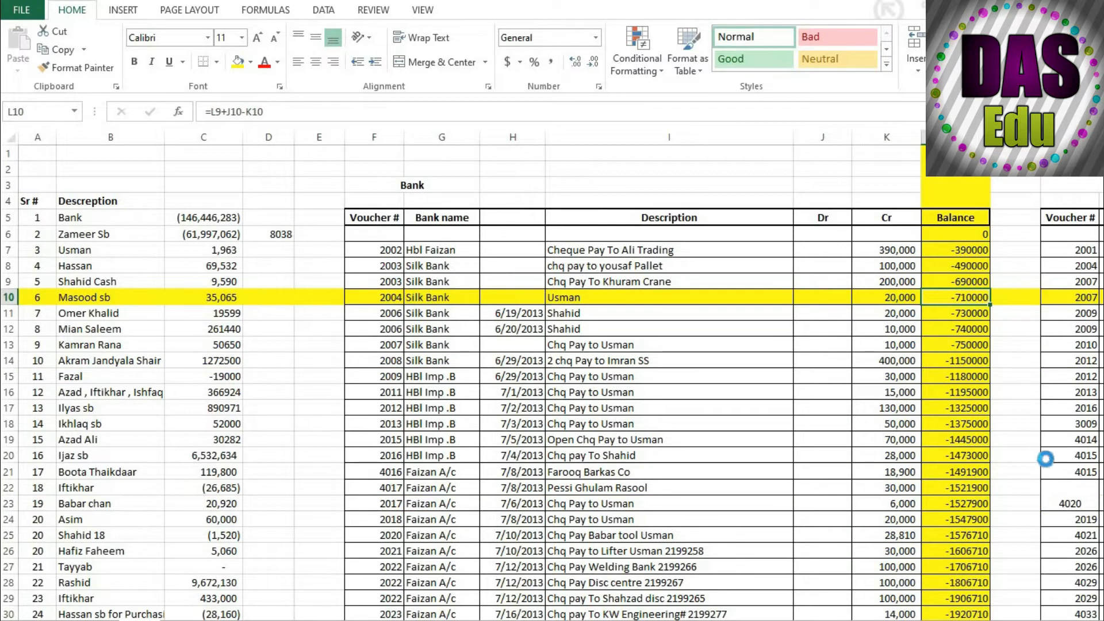
left_click(1057, 425)
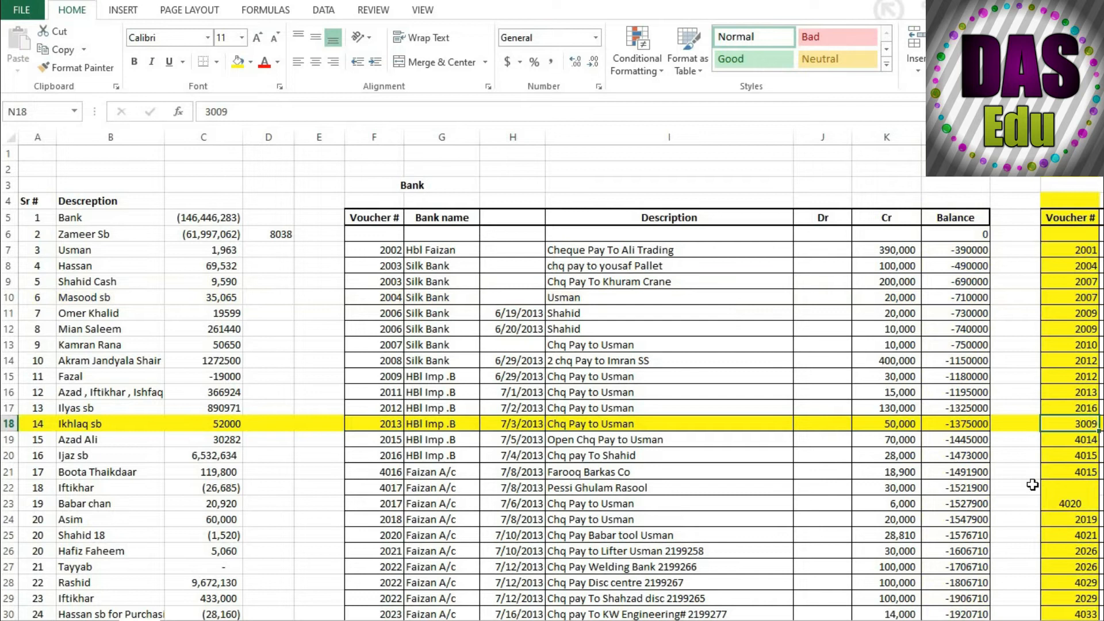
key("ctrl+Page_Down")
left_click(871, 360)
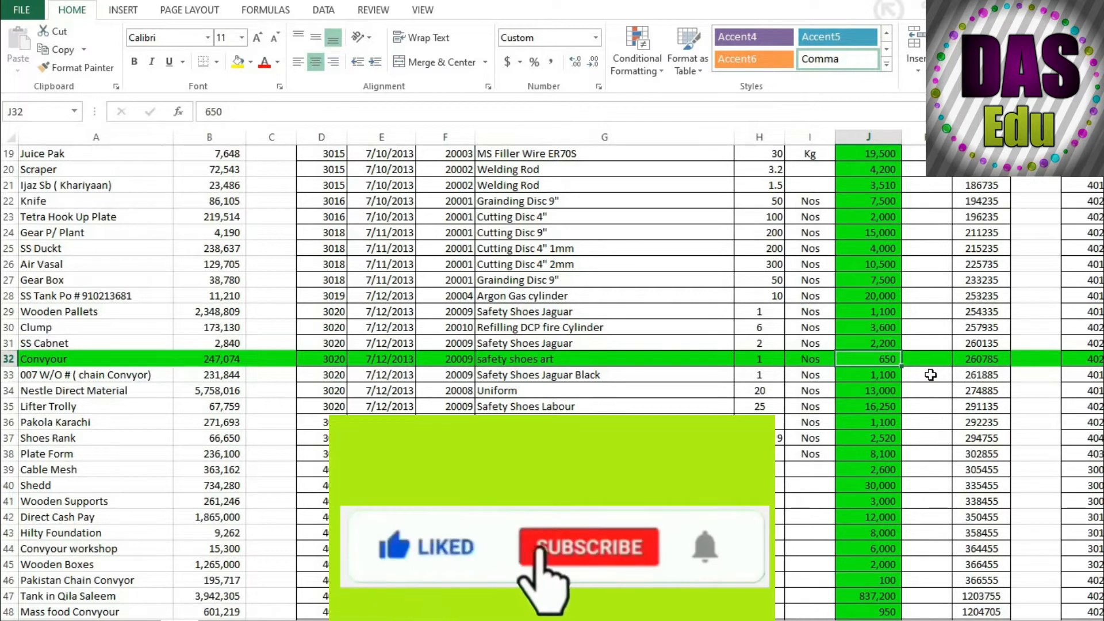
left_click(807, 409)
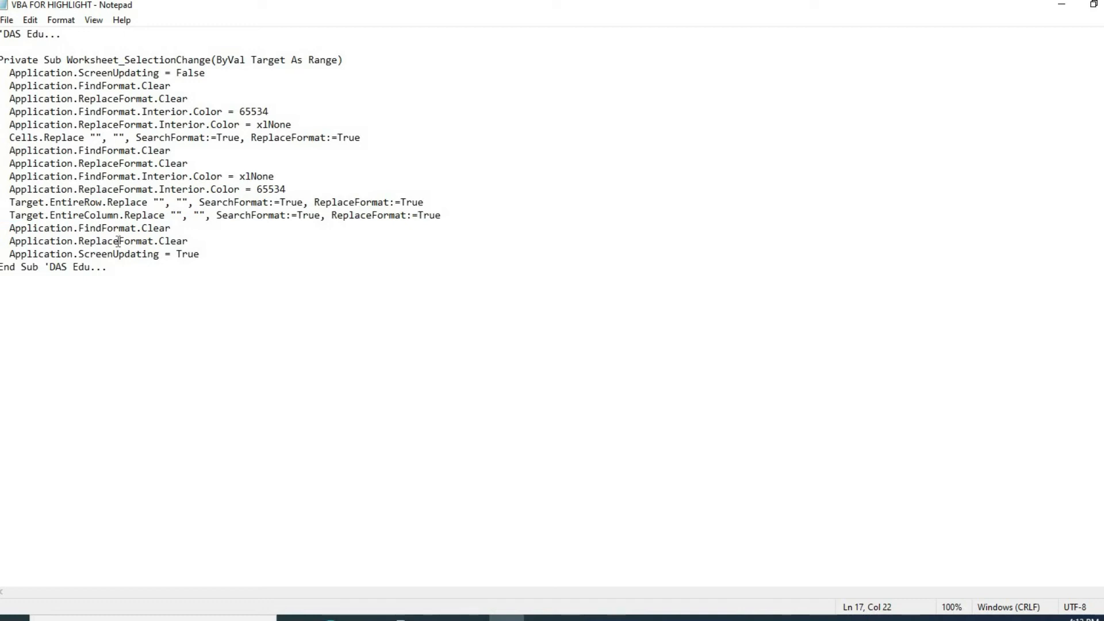
Copy the entire Worksheet_SelectionChange code from the VBA FOR HIGHLIGHT text file into Sheet 1's code module in the Excel workbook.
key("ctrl+a")
key("ctrl+c")
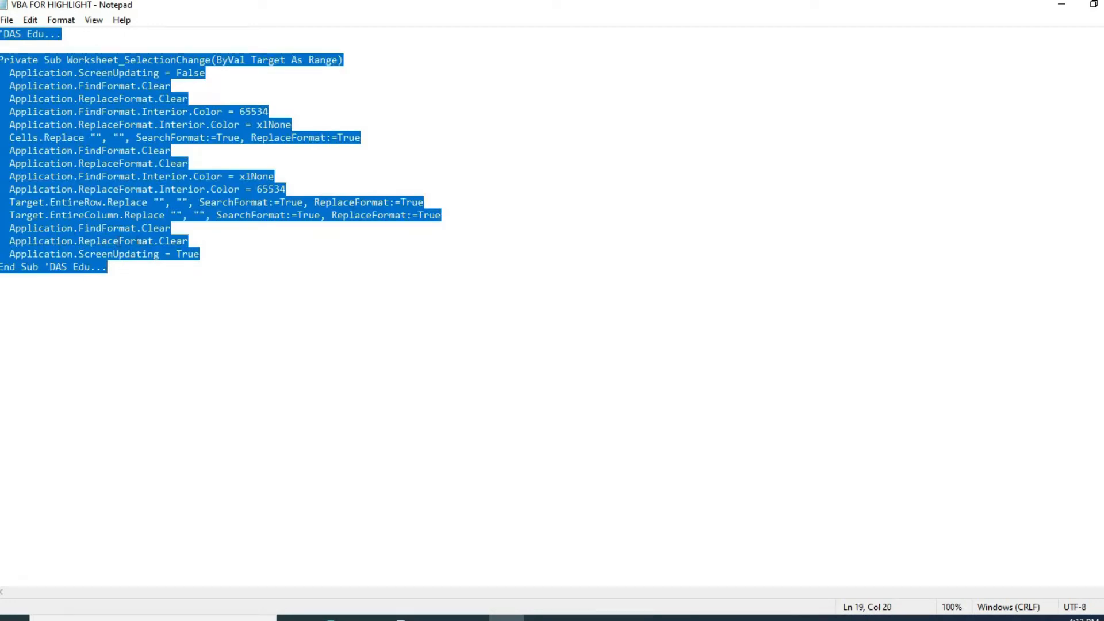
left_click(1062, 6)
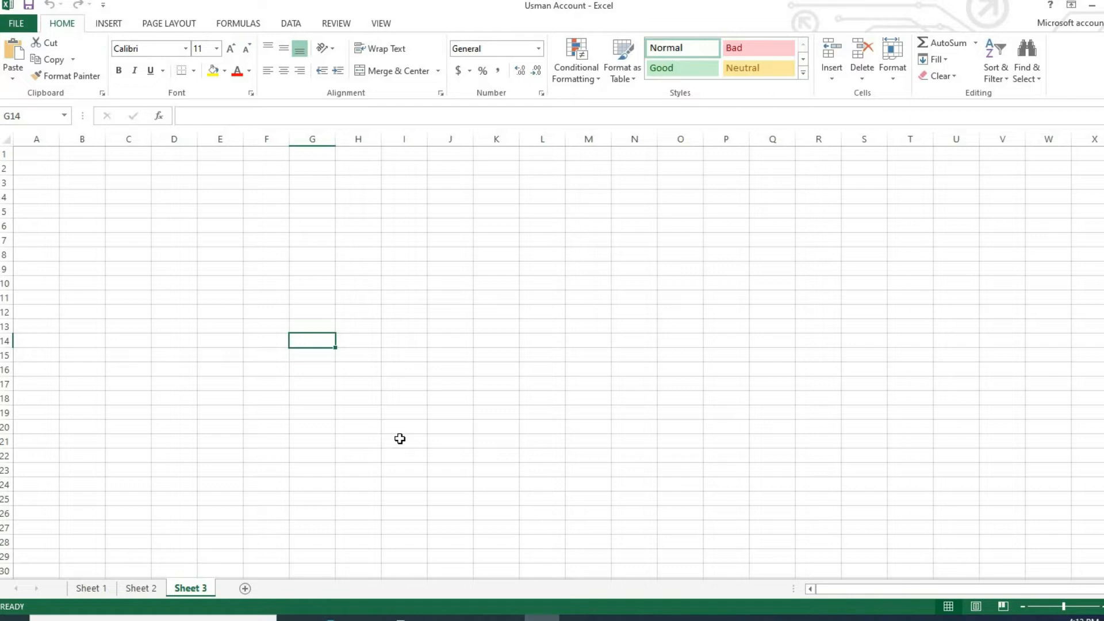
left_click(91, 589)
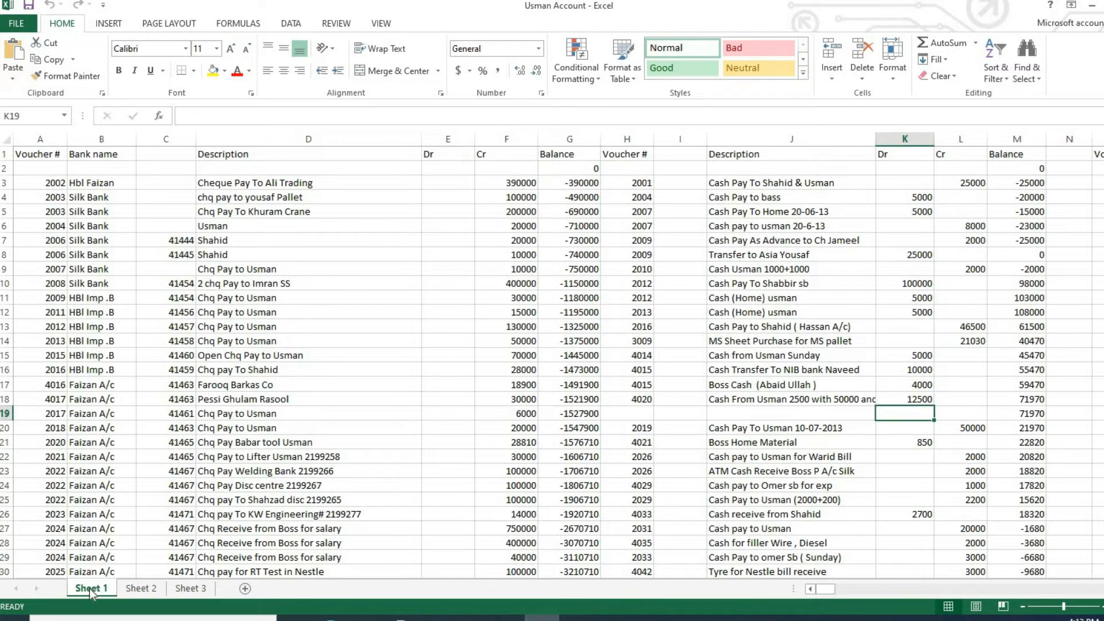
right_click(88, 588)
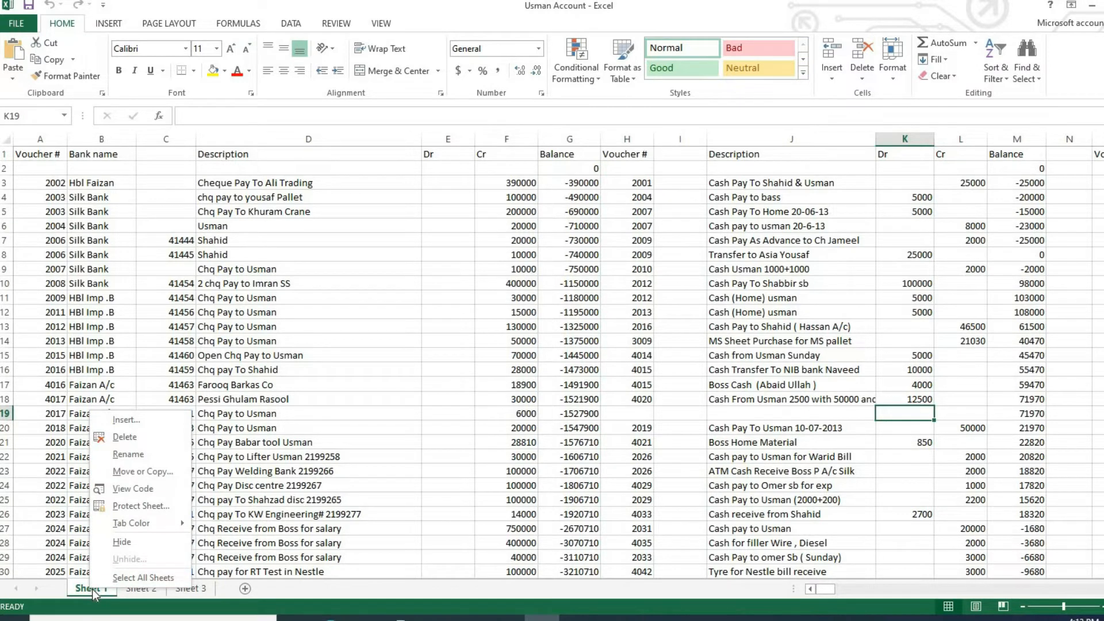
left_click(151, 491)
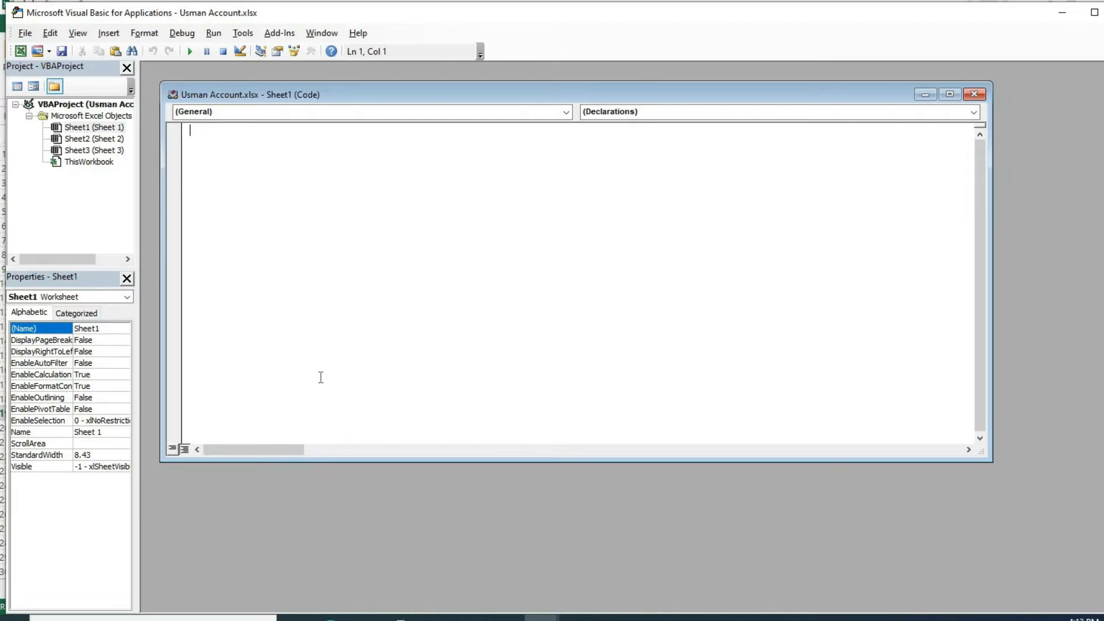
key("ctrl+v")
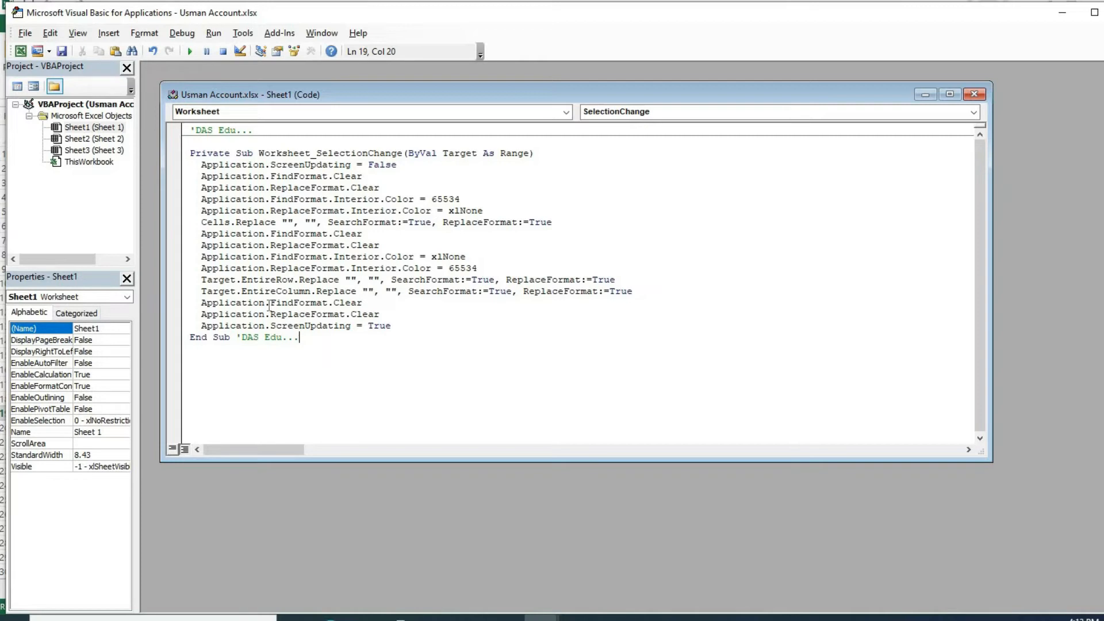
left_click(974, 93)
key("alt+F11")
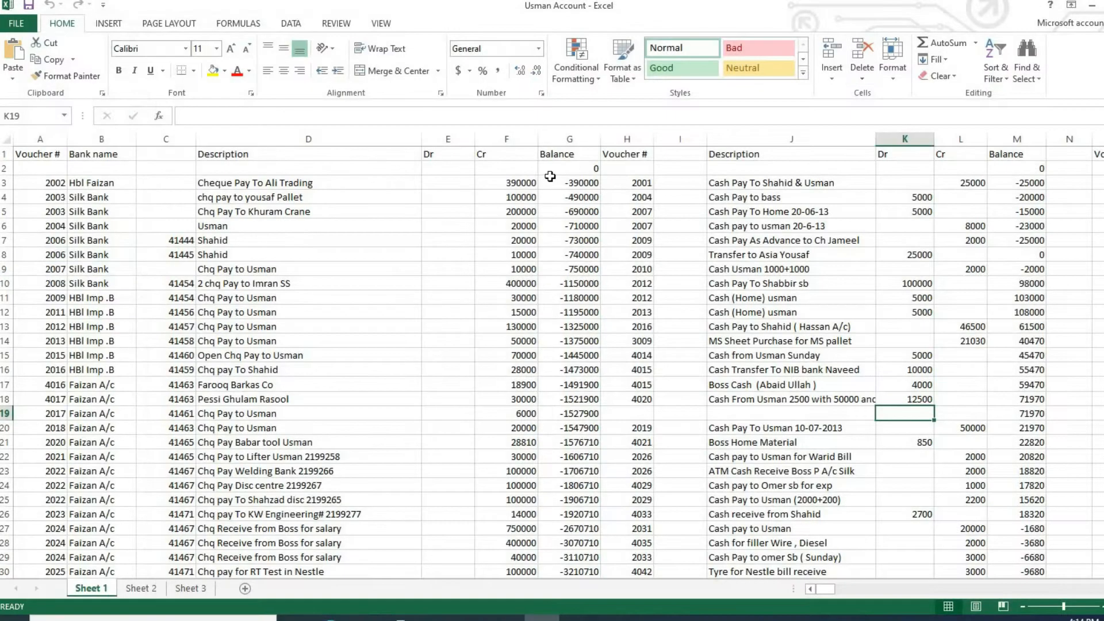
Test the highlighting on Sheet 1 by selecting cells I15, G20, J14, D8 and F12.
left_click(678, 357)
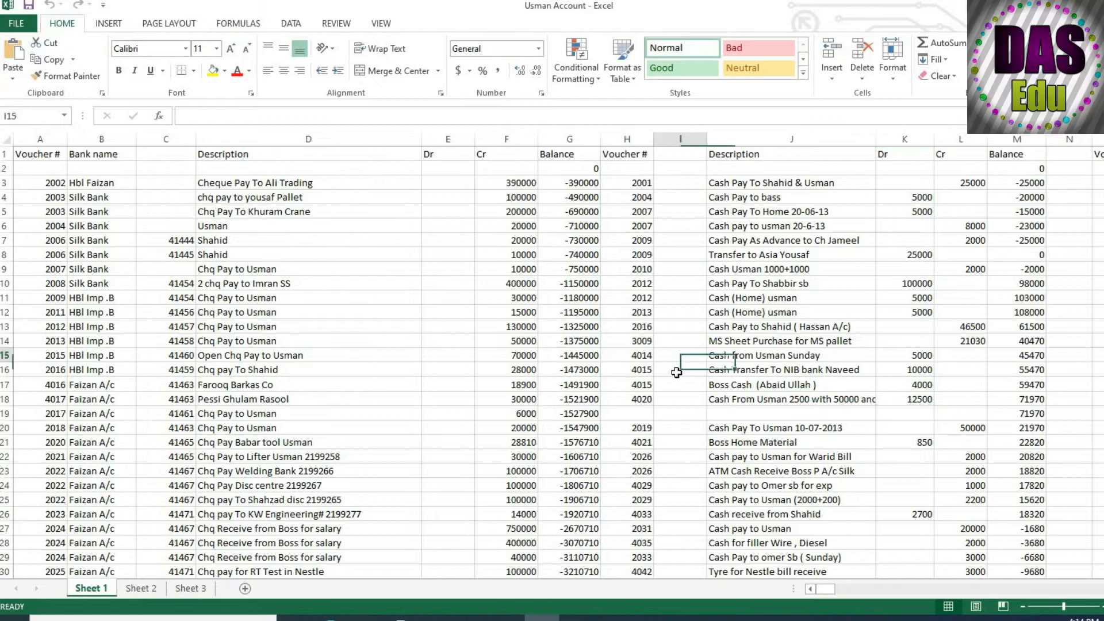
left_click(561, 432)
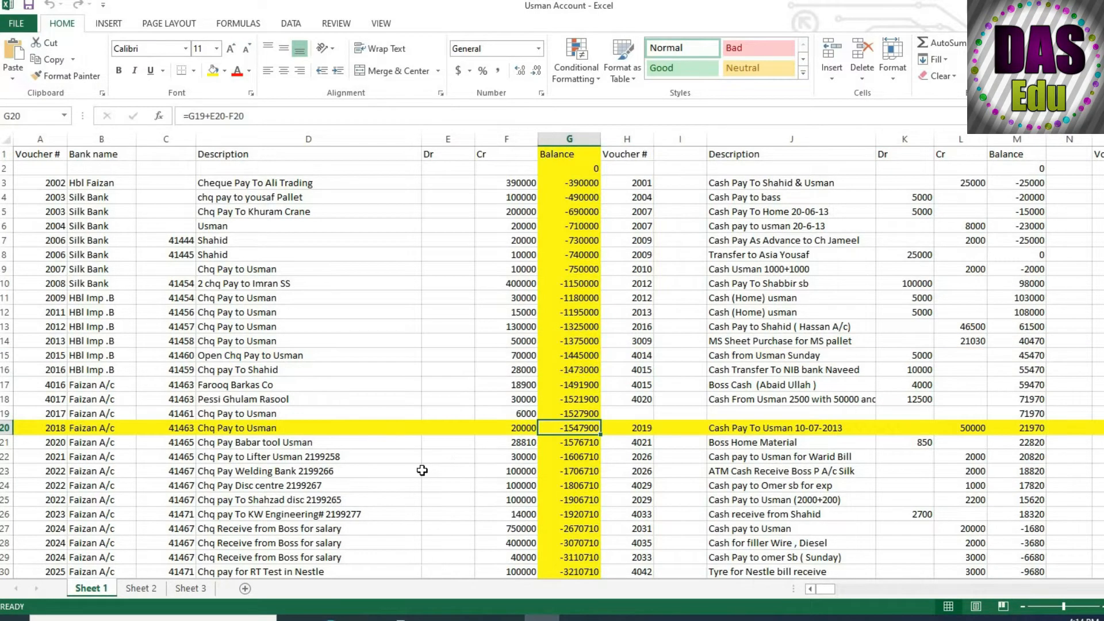
left_click(767, 343)
left_click(218, 254)
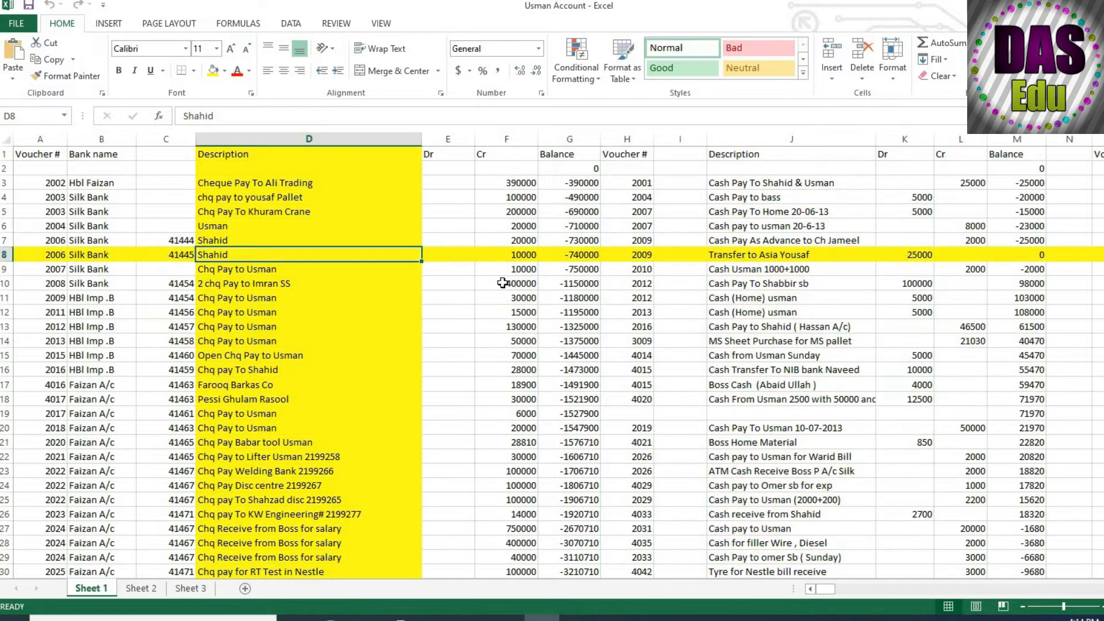
left_click(537, 309)
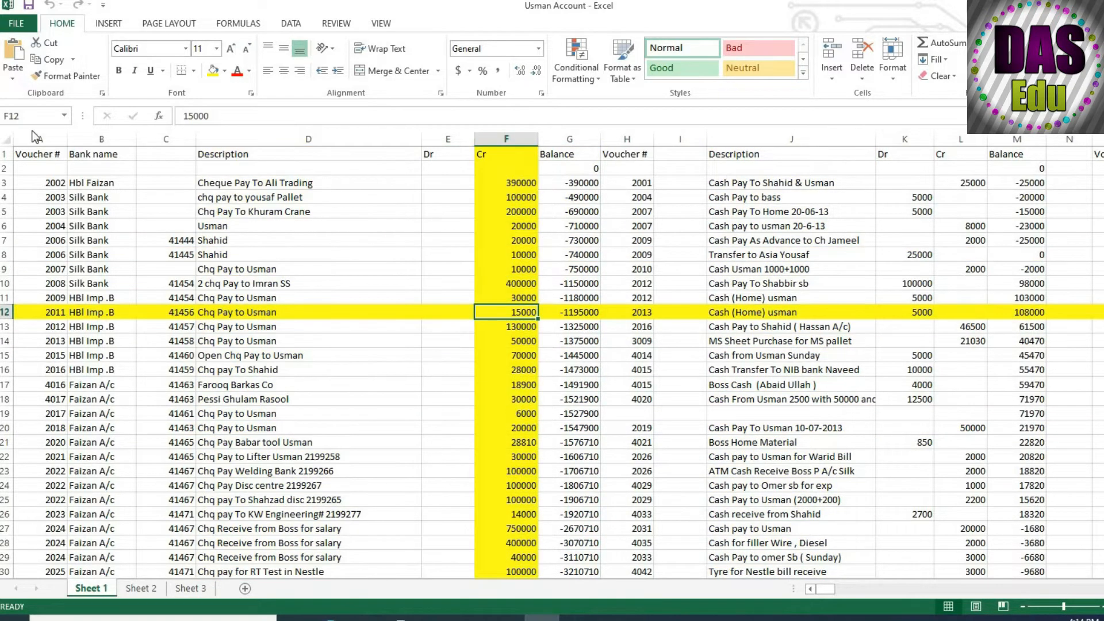
Save the workbook to the Desktop under its existing name as an Excel Macro-Enabled Workbook.
key("ctrl+s")
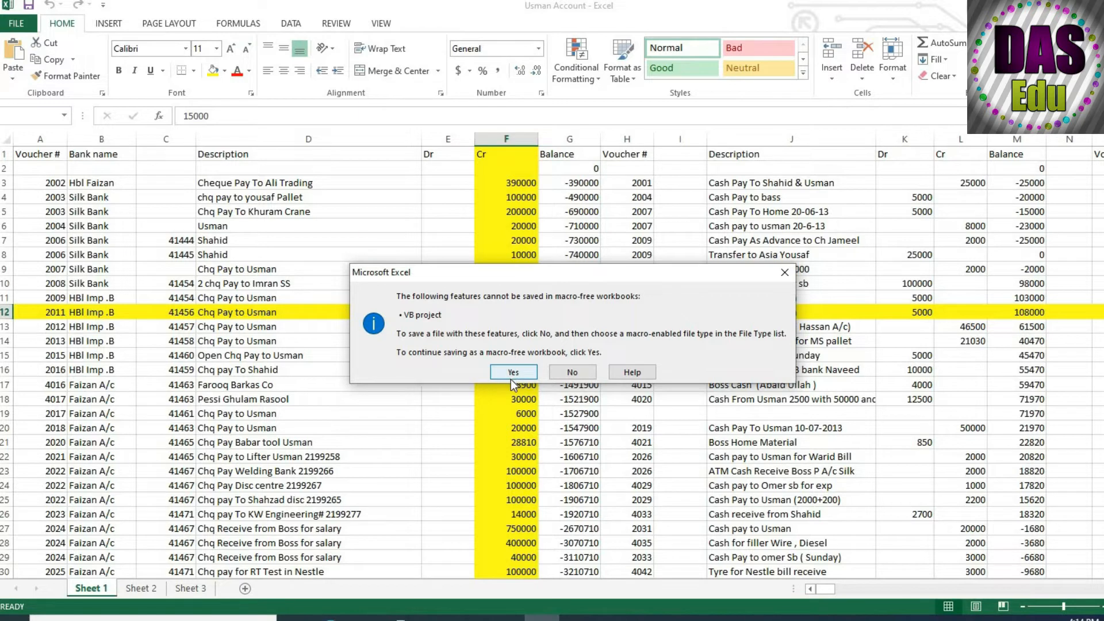
left_click(785, 274)
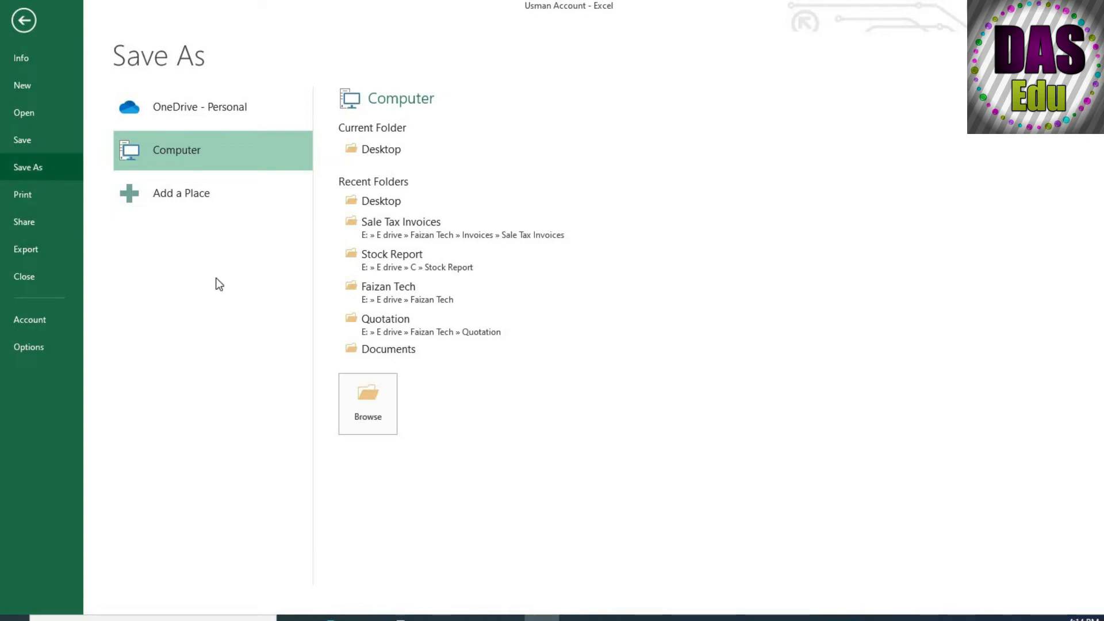
left_click(346, 411)
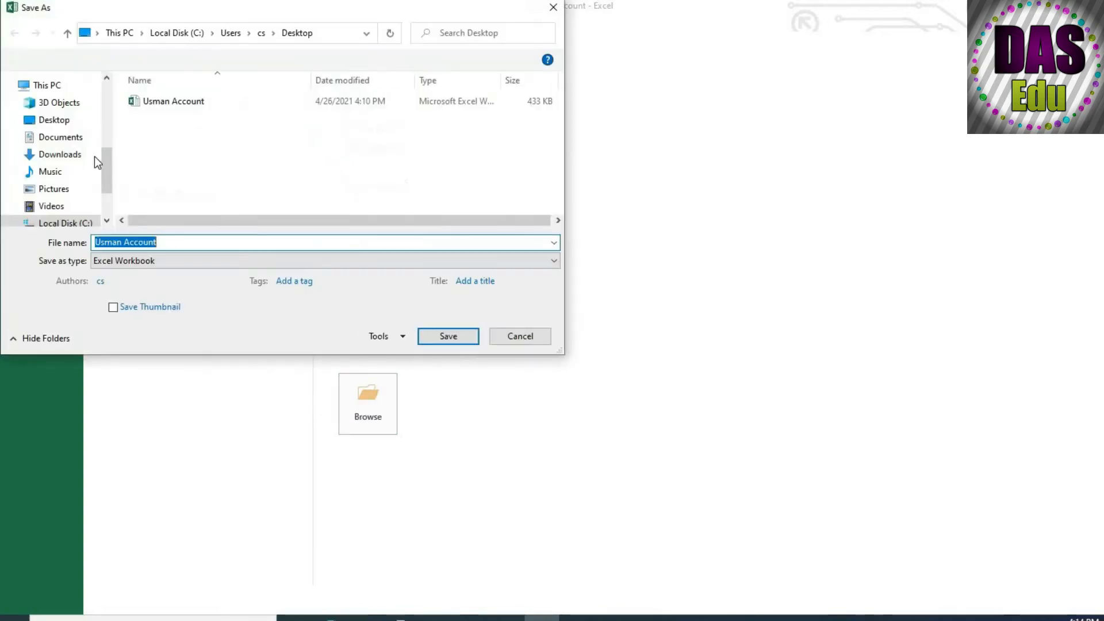
left_click(154, 262)
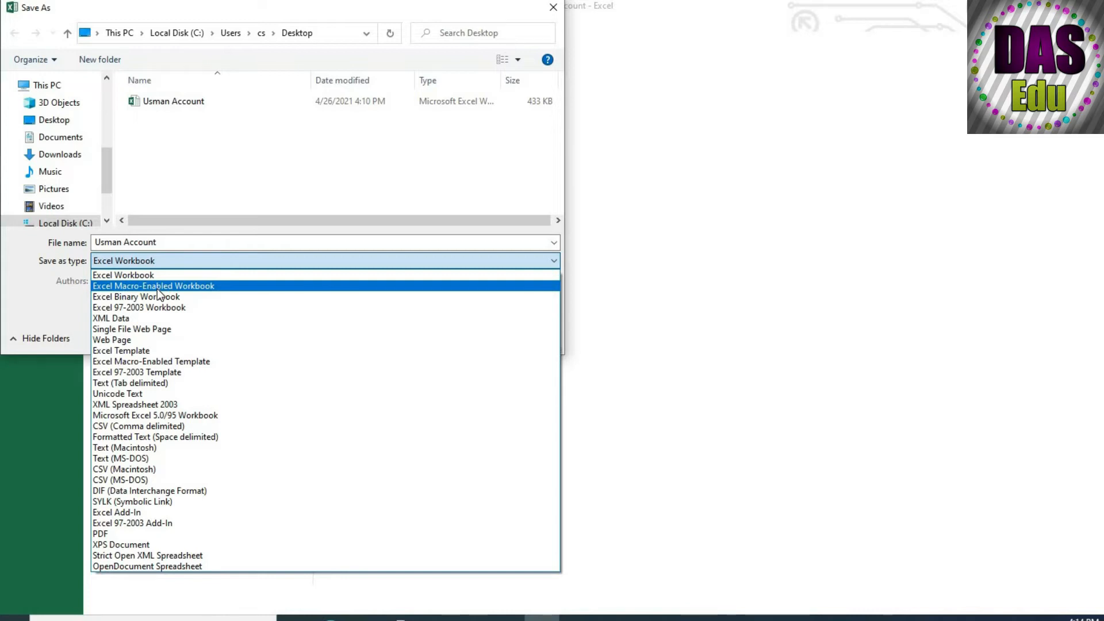
left_click(157, 288)
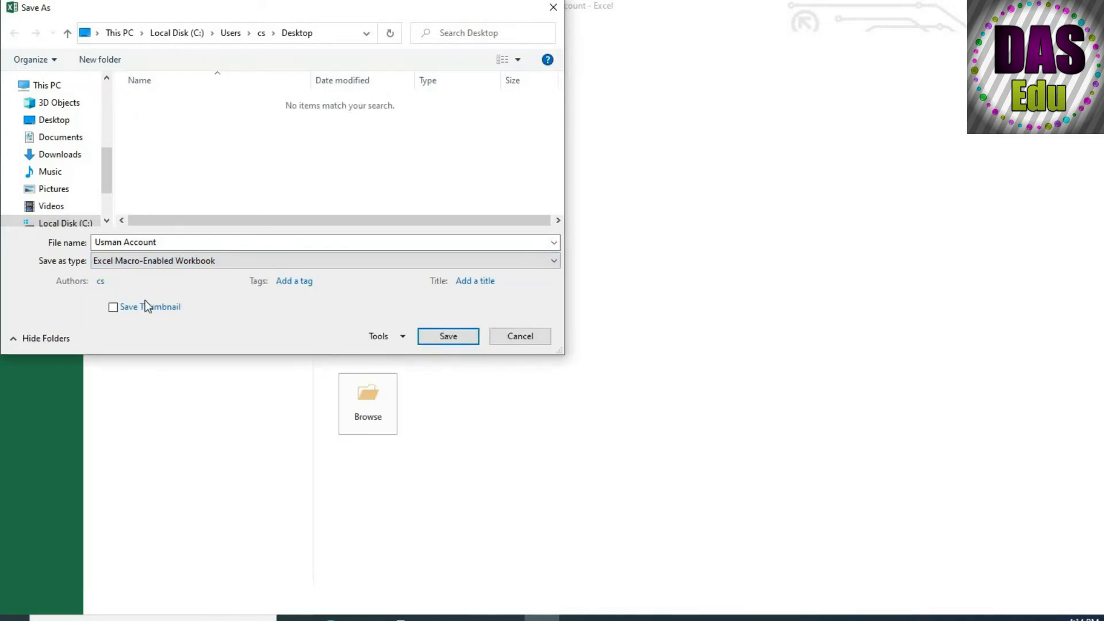
left_click(58, 119)
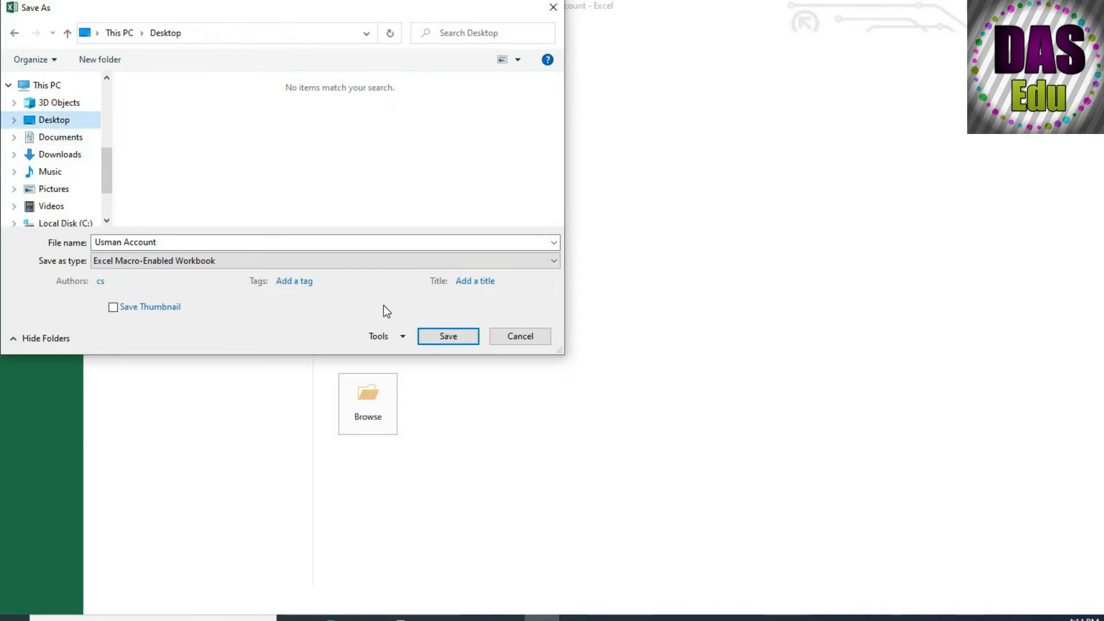
left_click(442, 339)
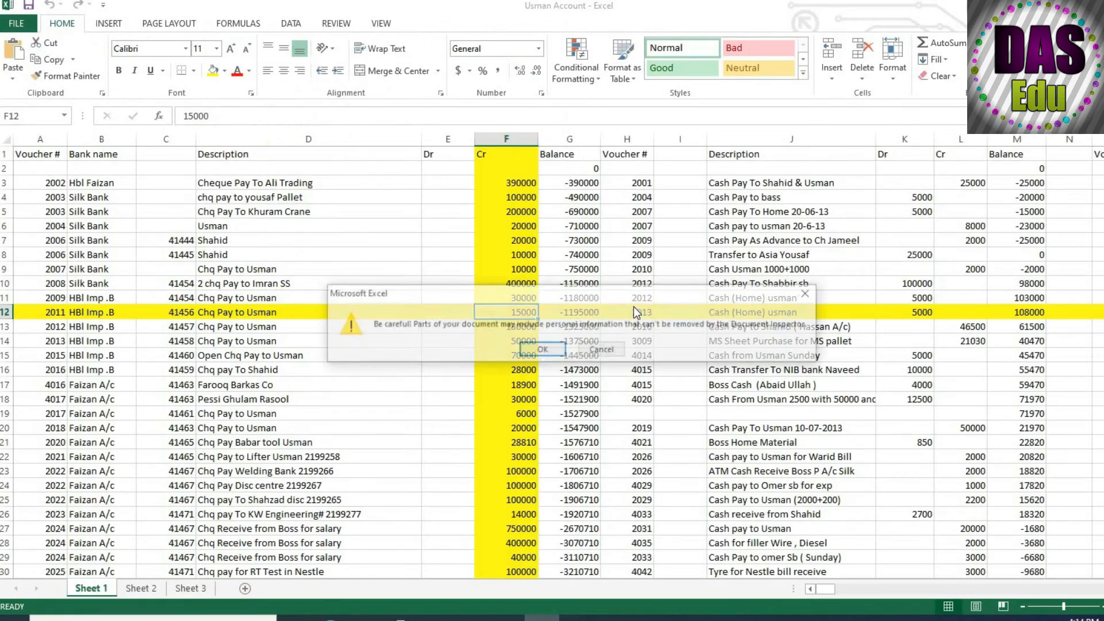
key("Return")
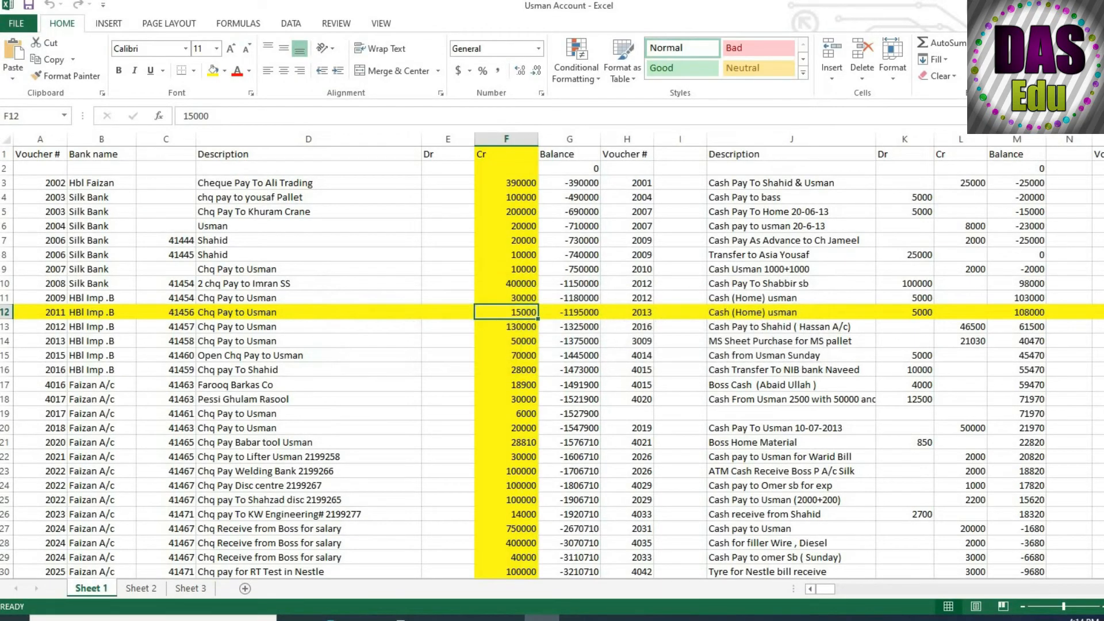
Reopen the macro-enabled copy of the workbook from the desktop and enable its macros.
key("alt+F4")
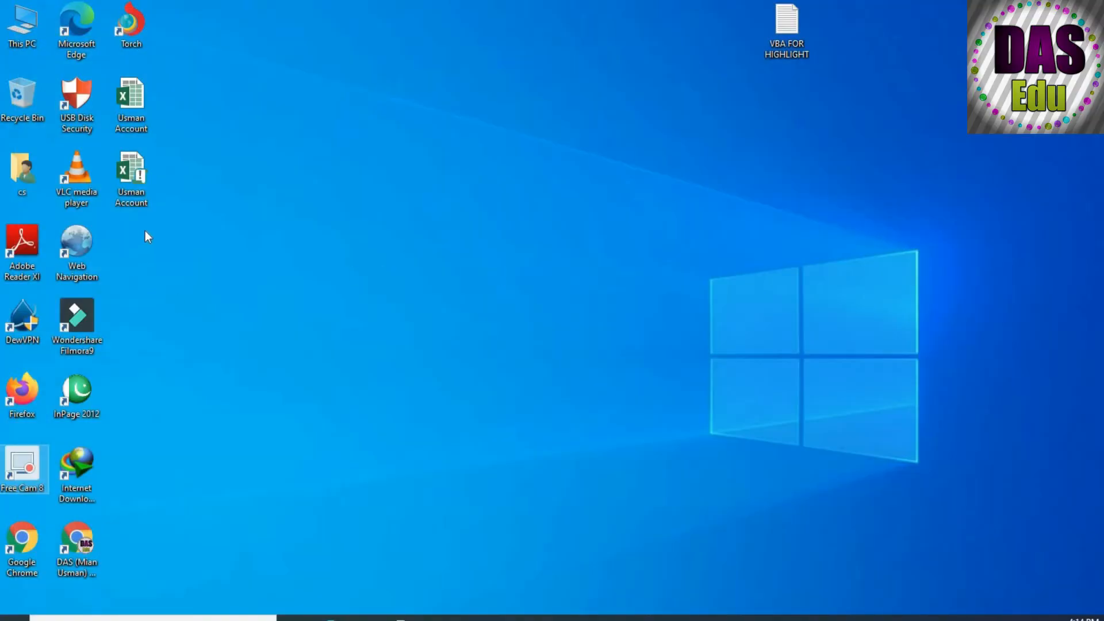
double_click(126, 189)
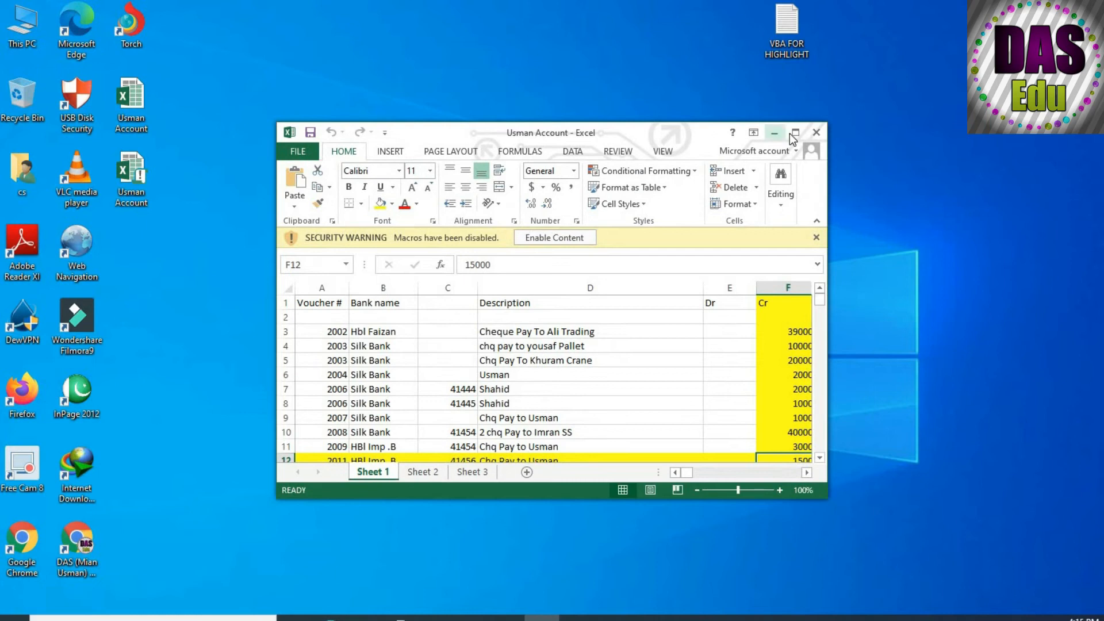
left_click(794, 133)
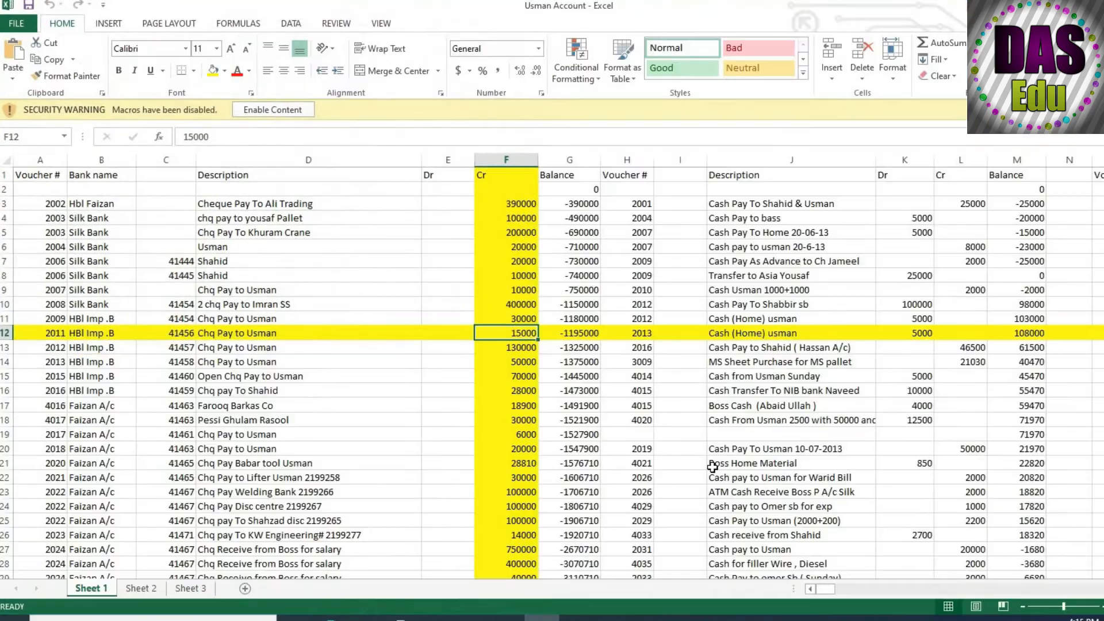
left_click(783, 408)
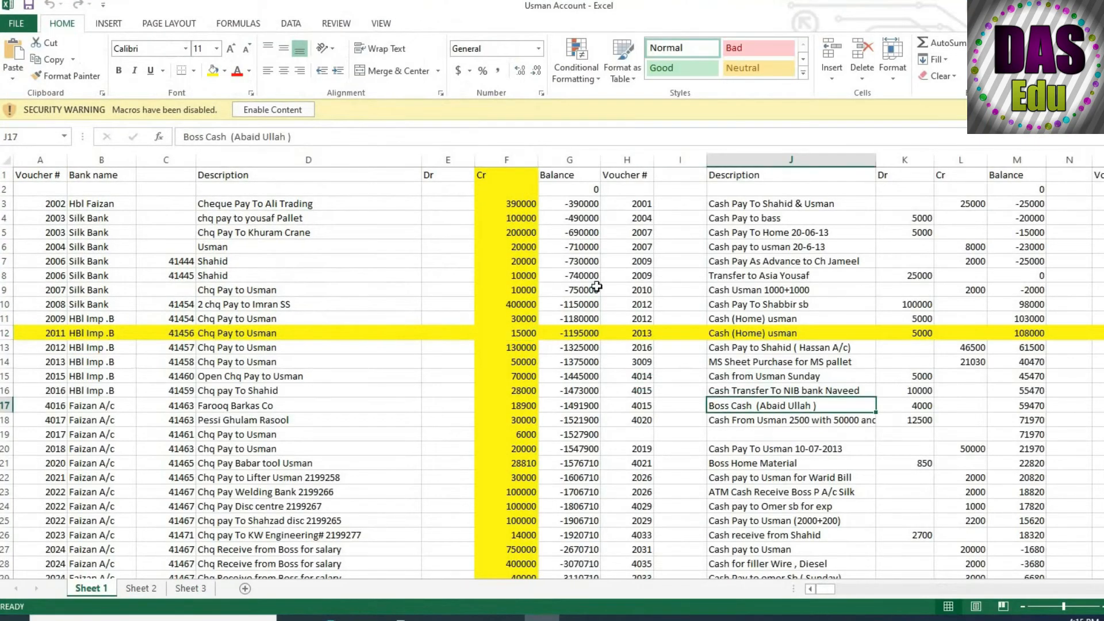
left_click(274, 110)
Check the highlighting in the reopened workbook by selecting cells K20, H14 and G19 on Sheet 1.
left_click(896, 424)
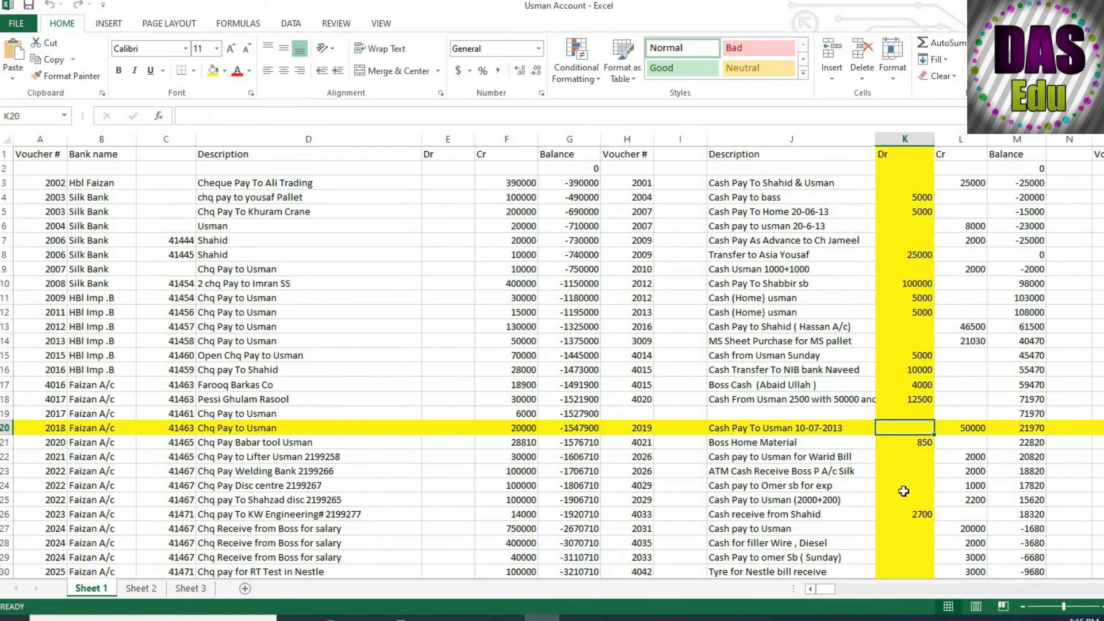
left_click(619, 339)
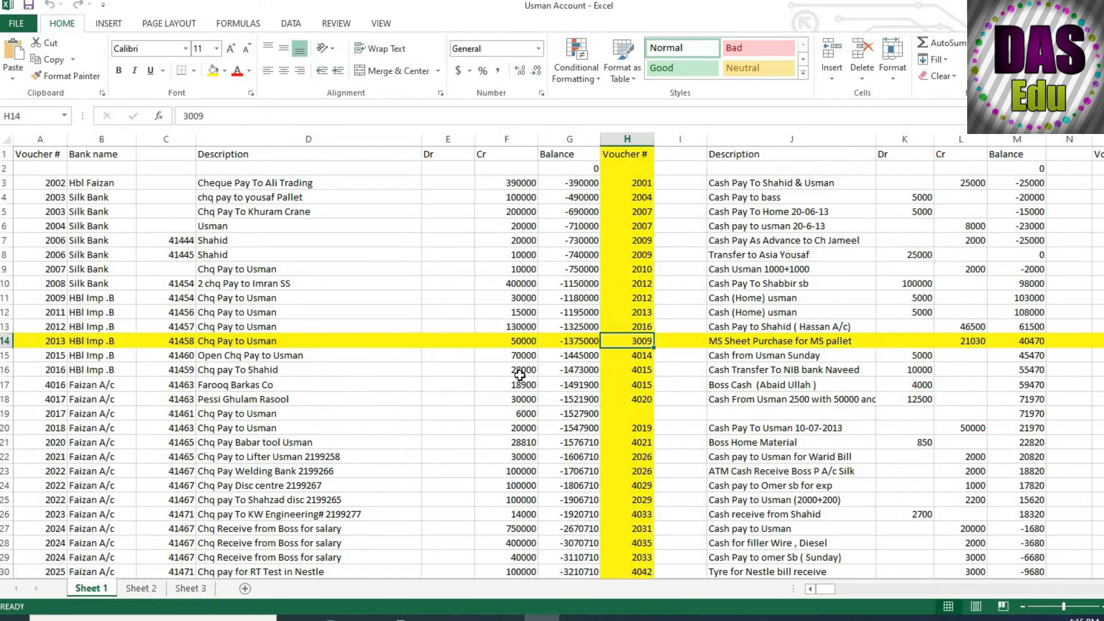
left_click(551, 413)
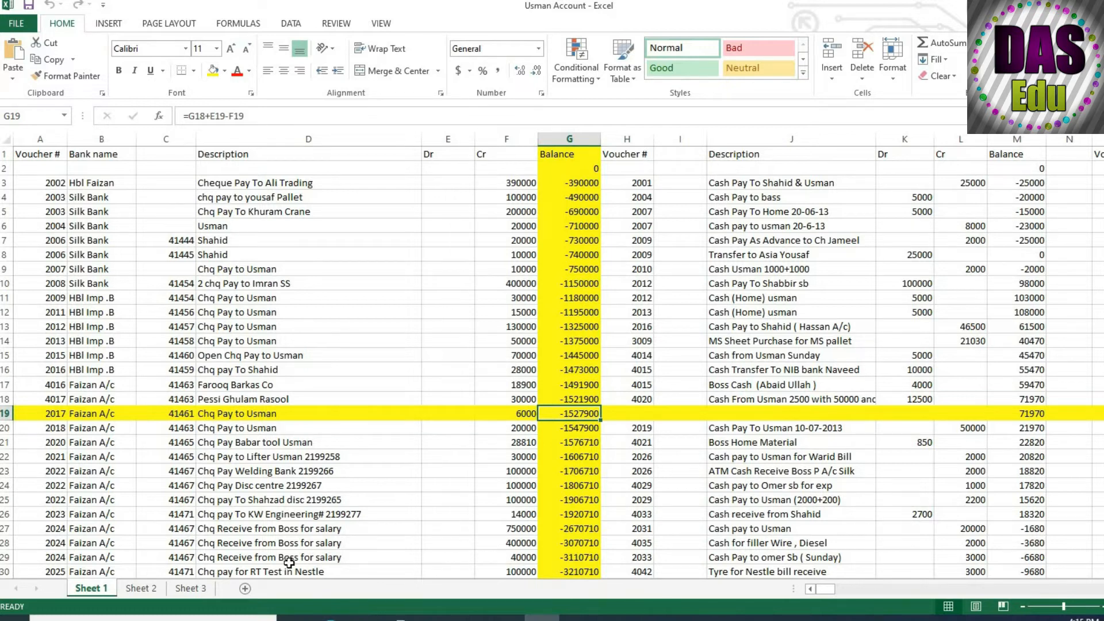
In Sheet 1's SelectionChange code, set the second ReplaceFormat interior color, just above the Target.EntireRow line, to 100.
right_click(107, 589)
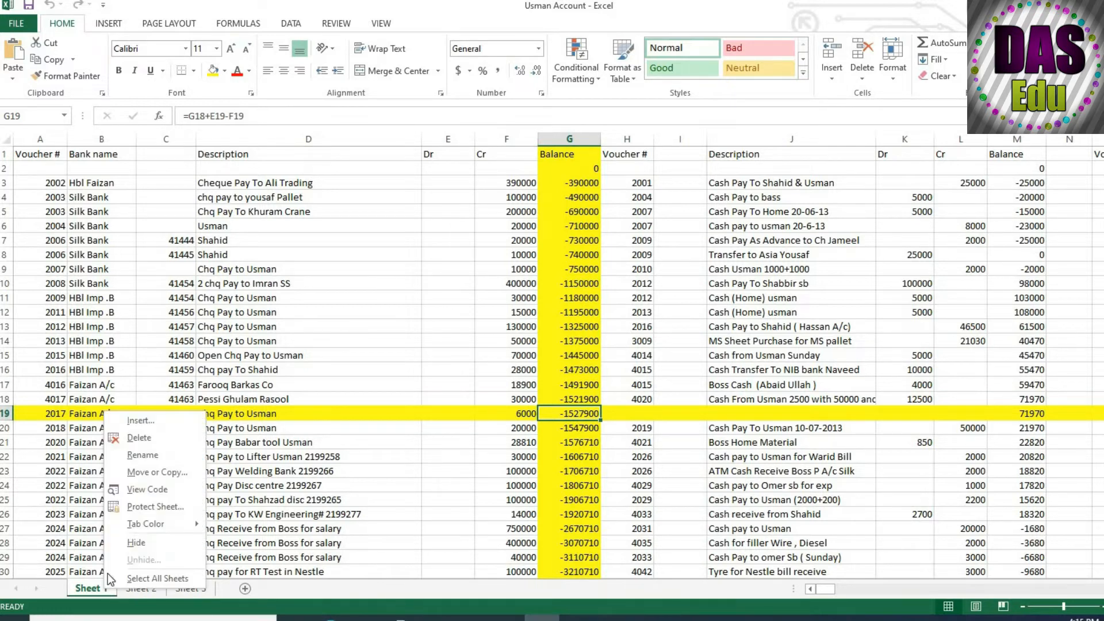
left_click(167, 494)
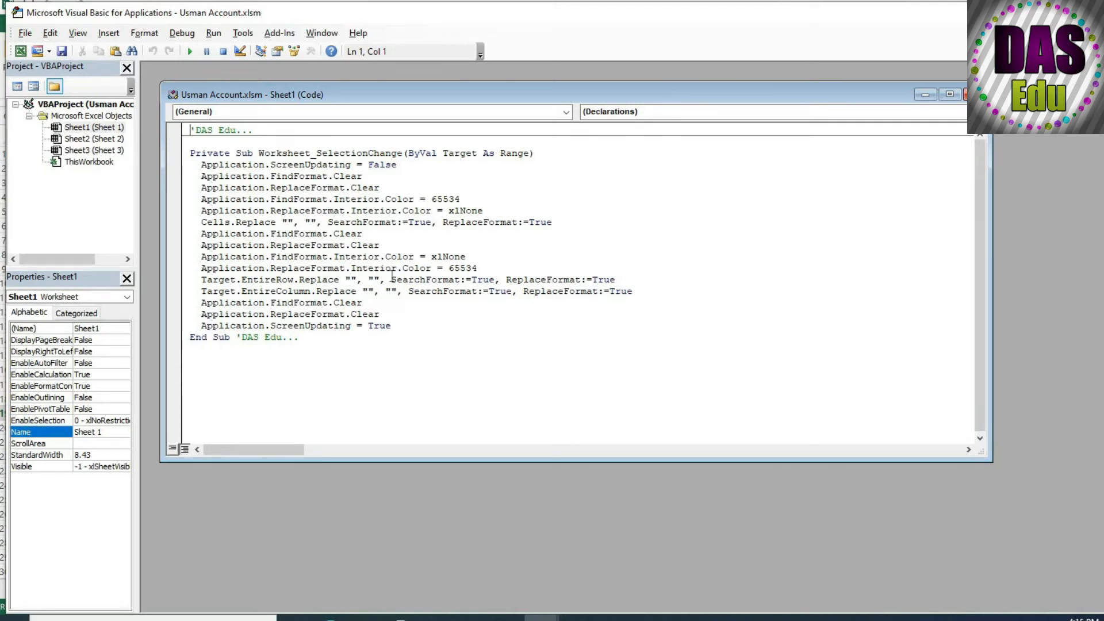
left_click(477, 270)
key("BackSpace")
key("BackSpace")
key("BackSpace")
key("BackSpace")
key("BackSpace")
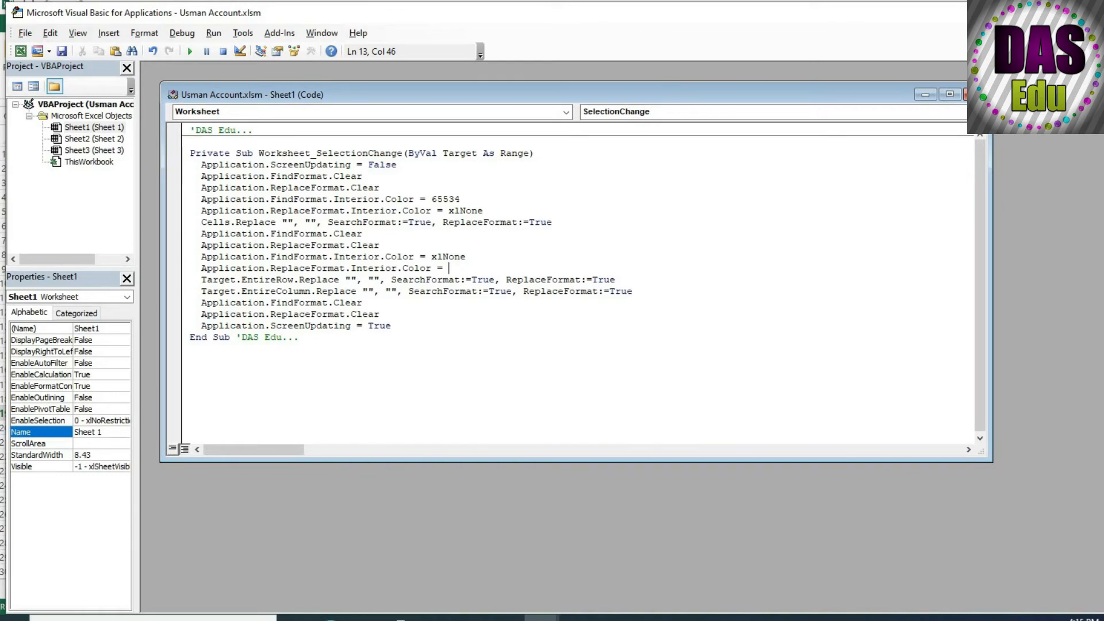
type("100")
Delete the color value 65534 from the first FindFormat interior color line and close the code editor.
left_click_drag(461, 200, 431, 200)
key("Delete")
left_click(974, 94)
left_click(1087, 13)
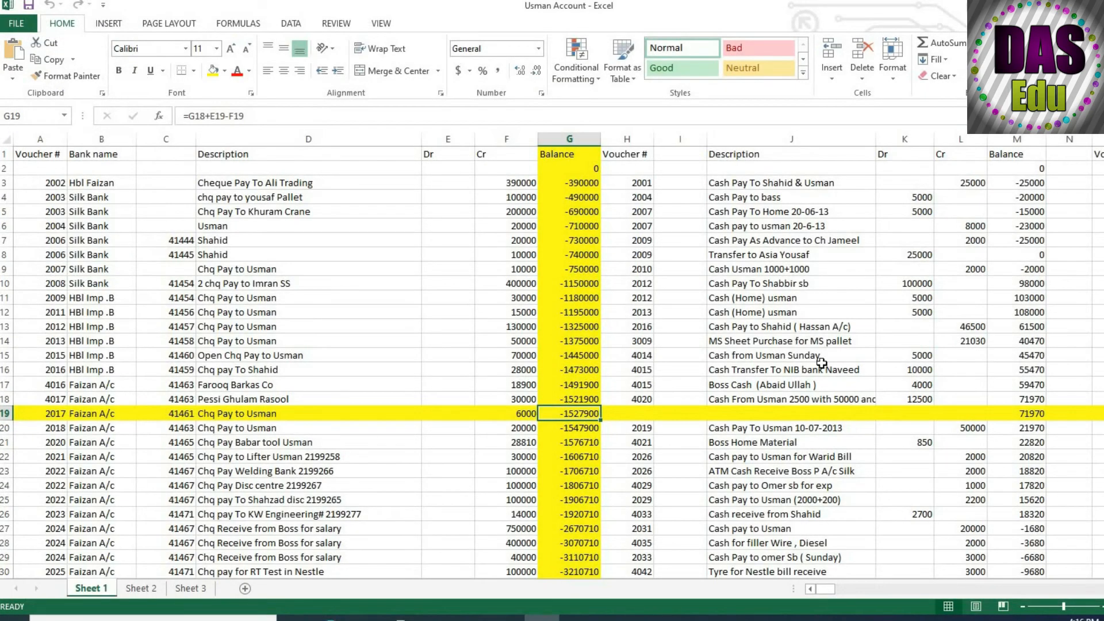
Test the new highlight color by selecting cells J14, H24 and E15 on Sheet 1.
left_click(792, 339)
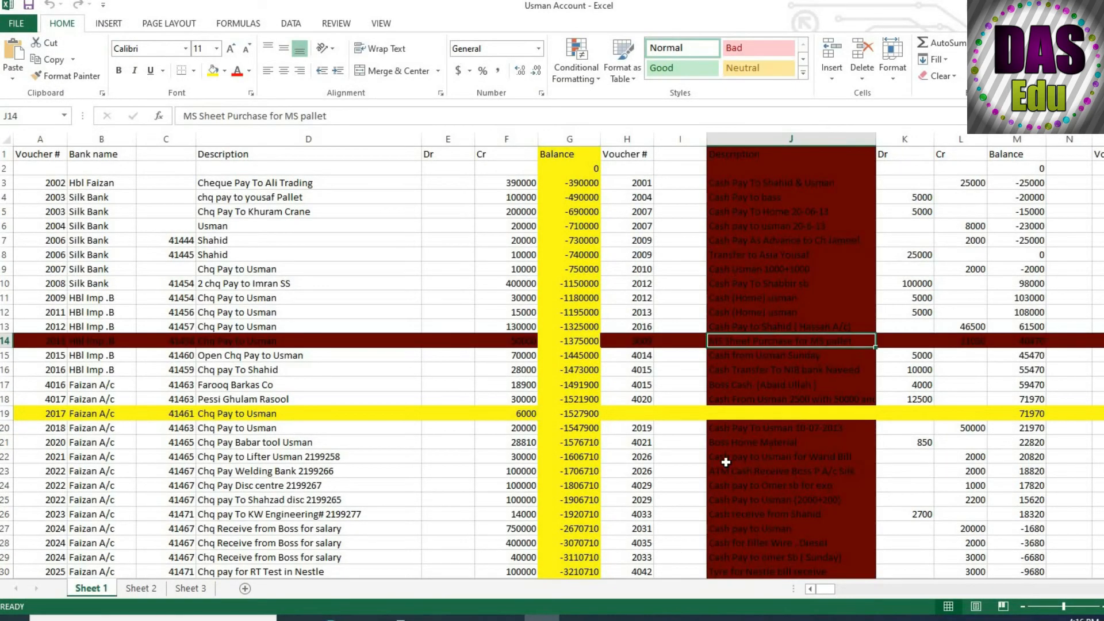
left_click(634, 491)
left_click(445, 351)
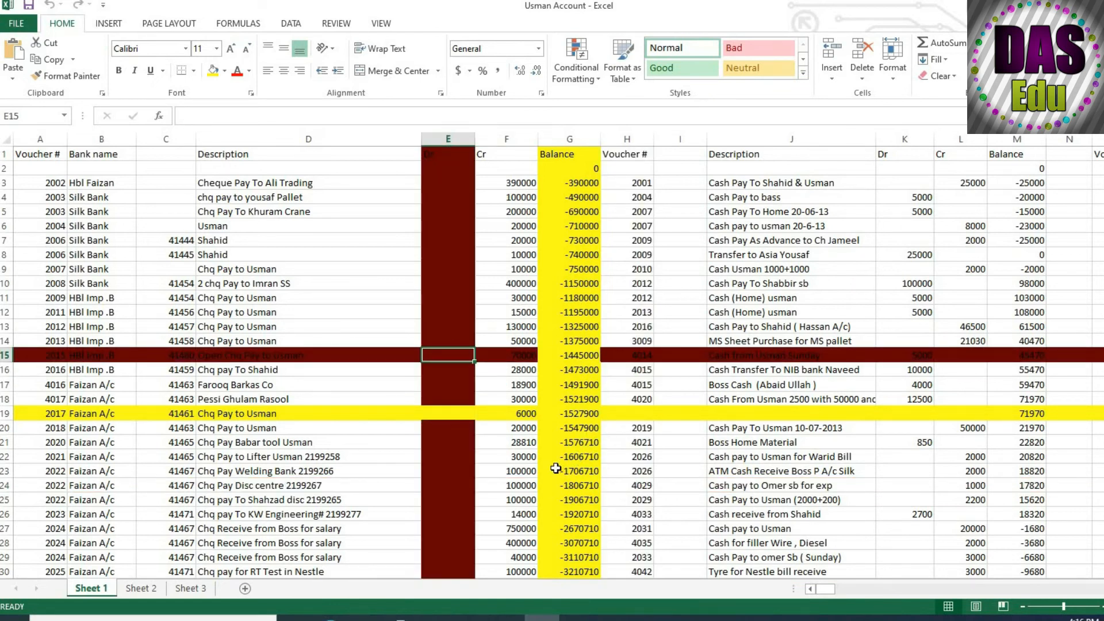
Clear the leftover yellow formatting from the entire column G, and select cell I15.
left_click(572, 140)
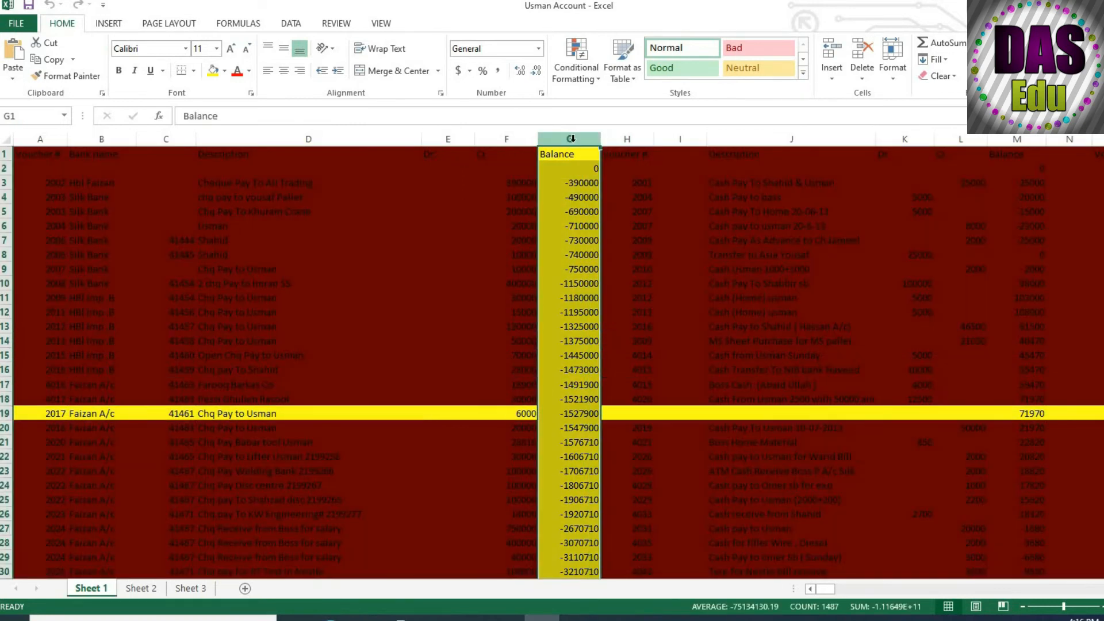
left_click(943, 76)
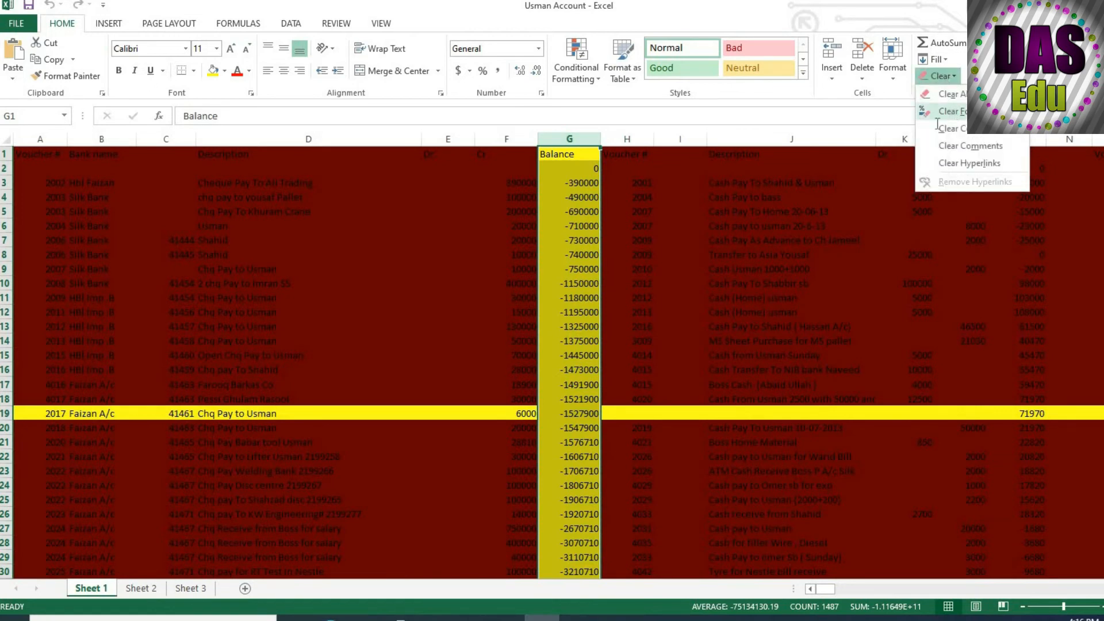
left_click(938, 115)
left_click(685, 355)
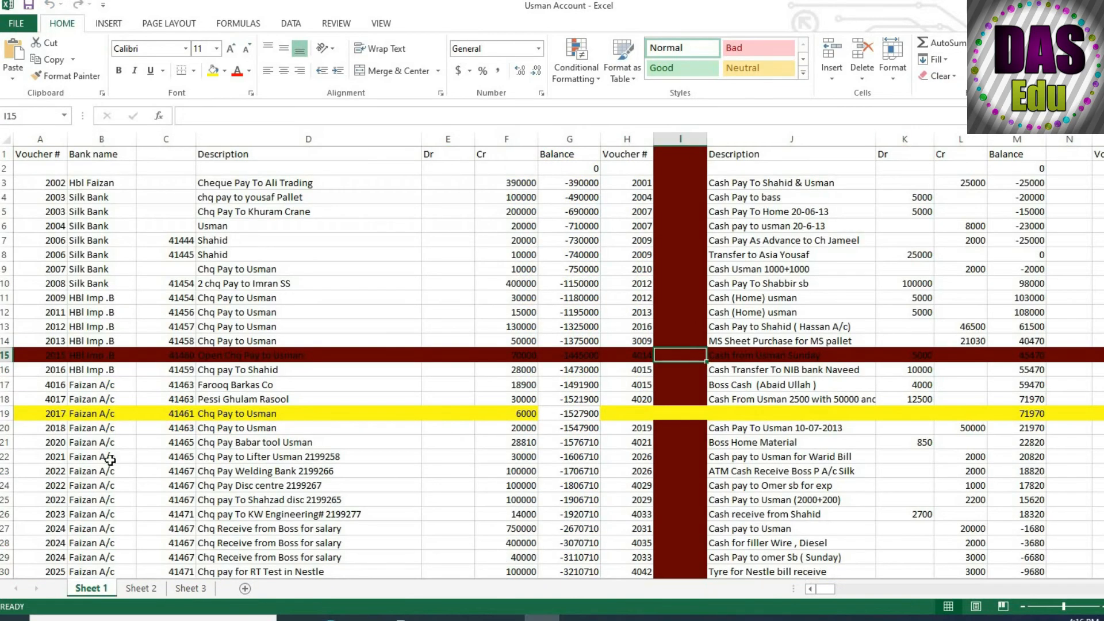
Clear the leftover yellow formatting from the entire row 19.
left_click(2, 414)
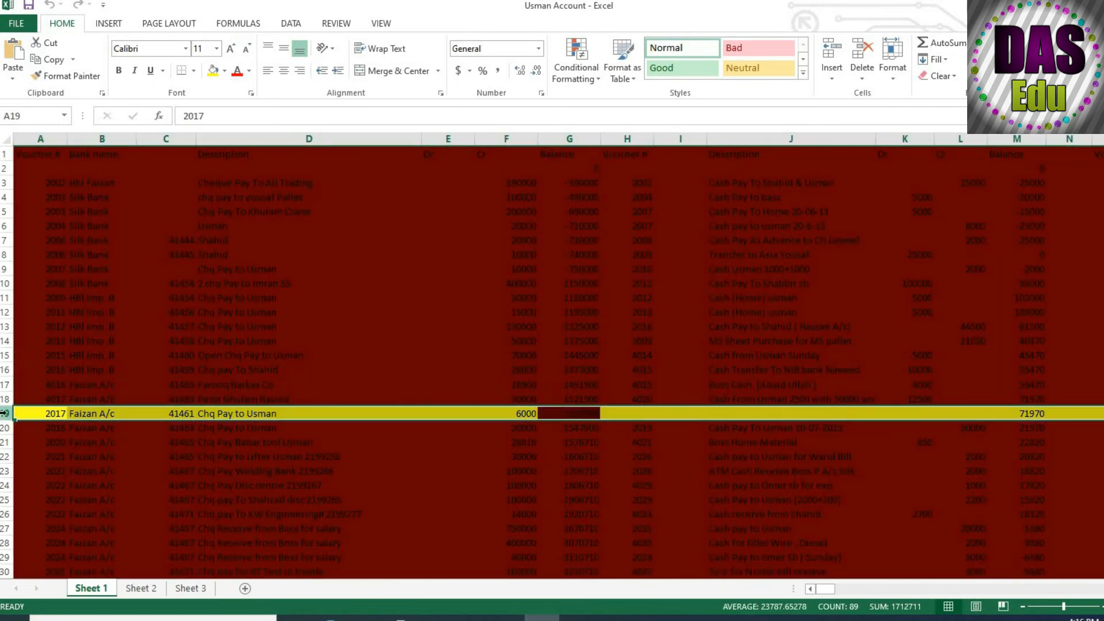
left_click(941, 76)
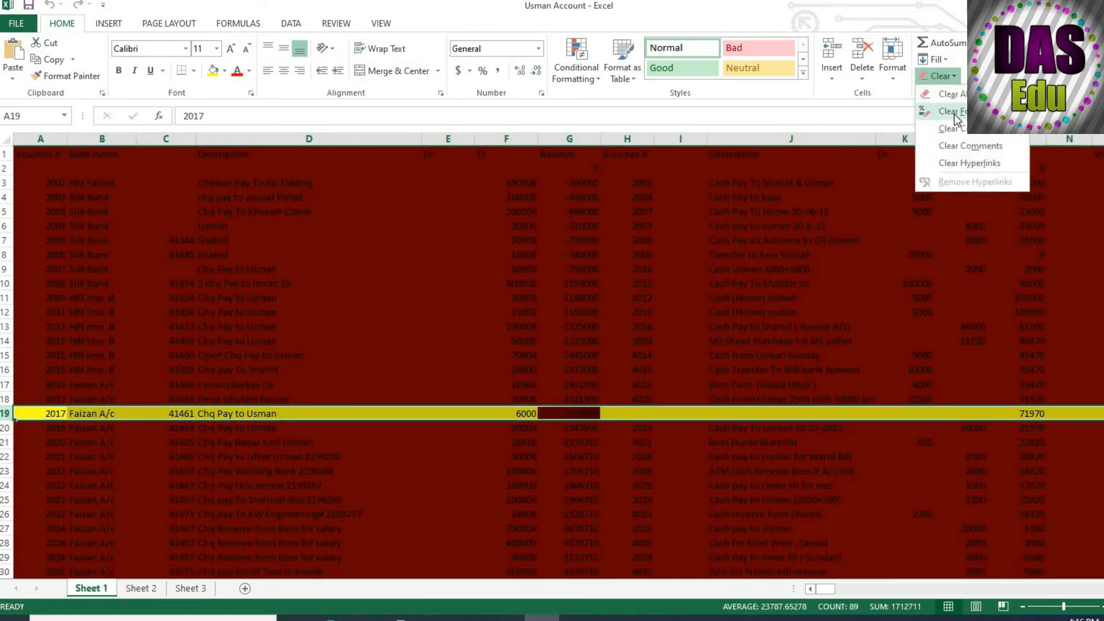
left_click(938, 113)
Check the row and column highlighting by selecting cells J13, H17 and G10.
left_click(825, 325)
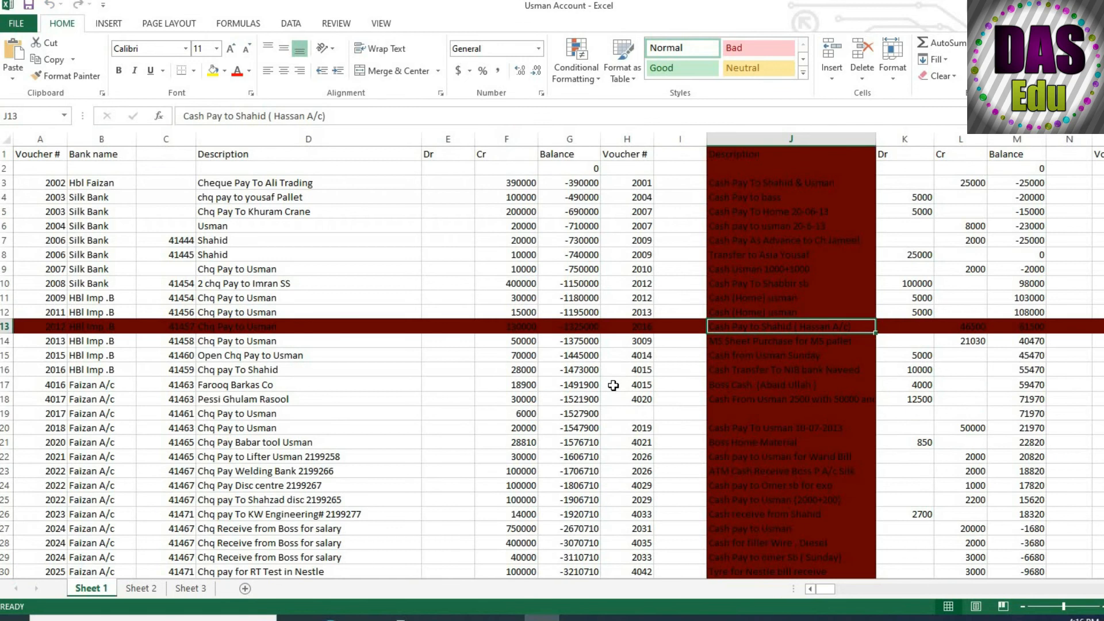
left_click(634, 385)
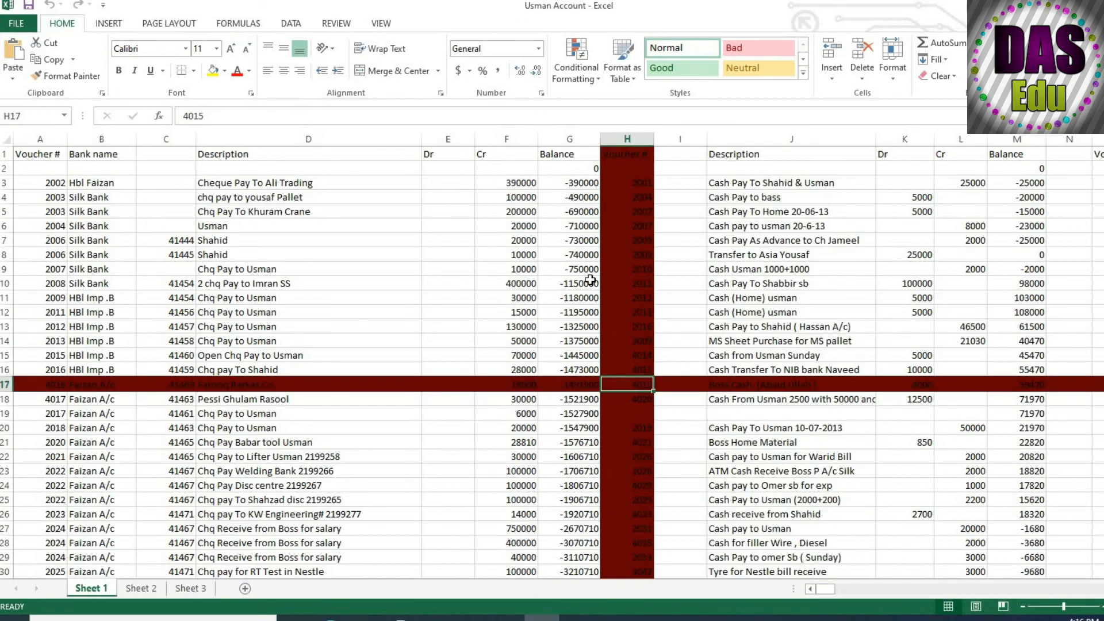
left_click(590, 282)
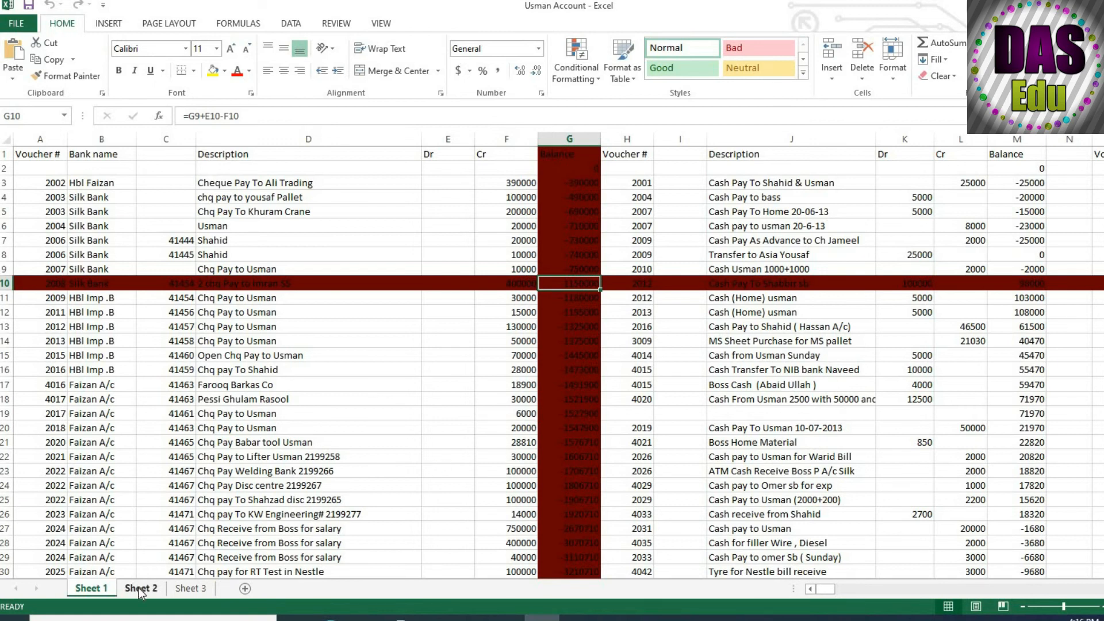
Review the color values in Sheet 1's SelectionChange code, and close the code window and the editor.
right_click(95, 586)
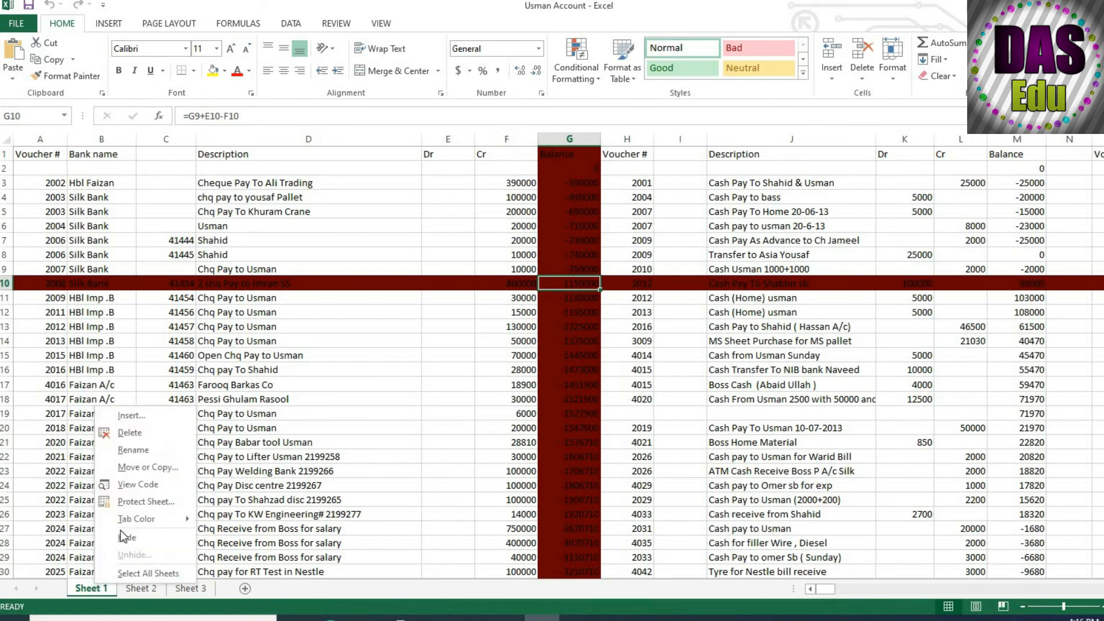
left_click(160, 486)
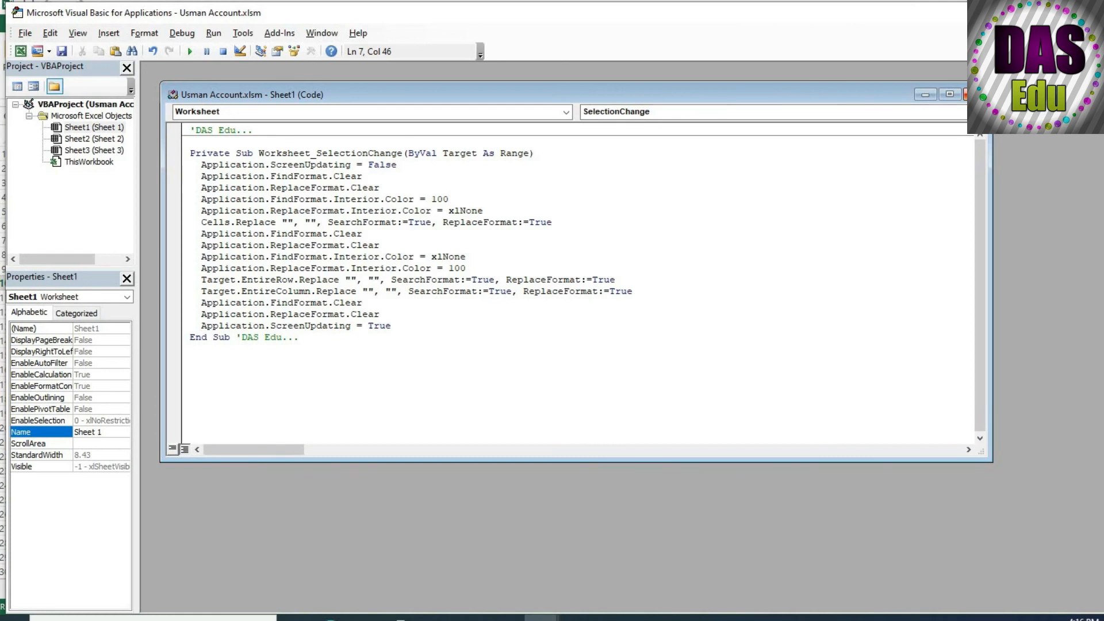
left_click(975, 94)
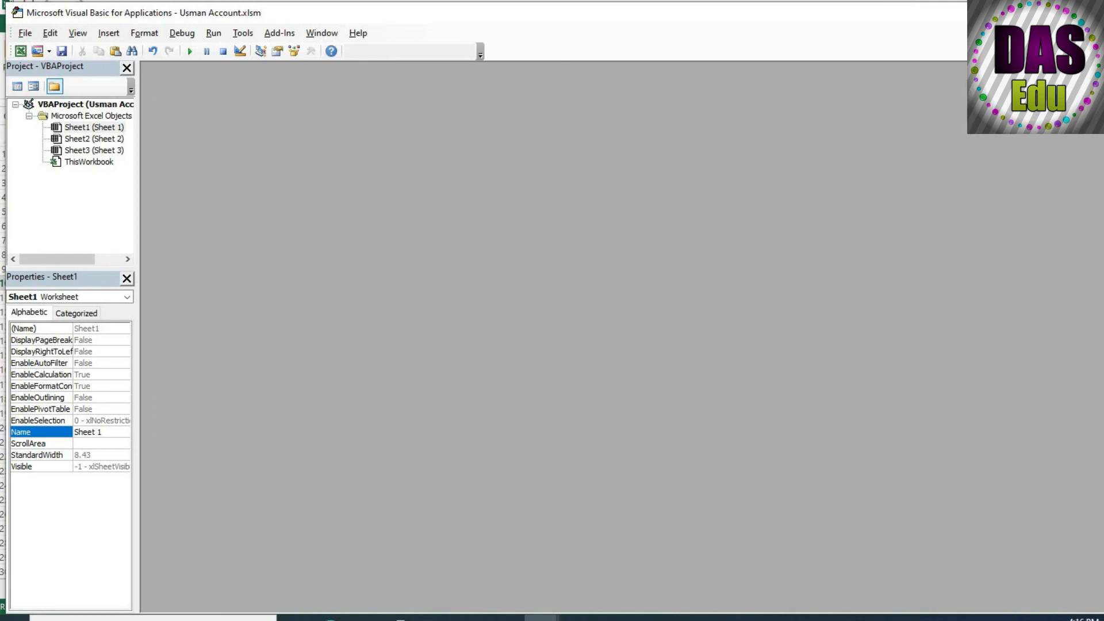
left_click(1088, 12)
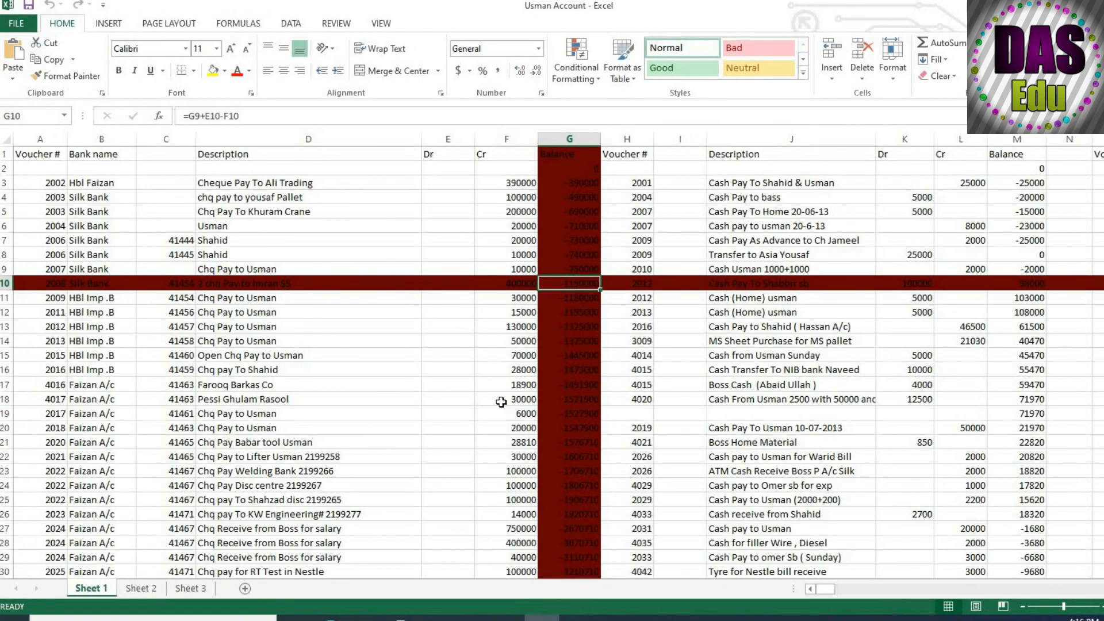